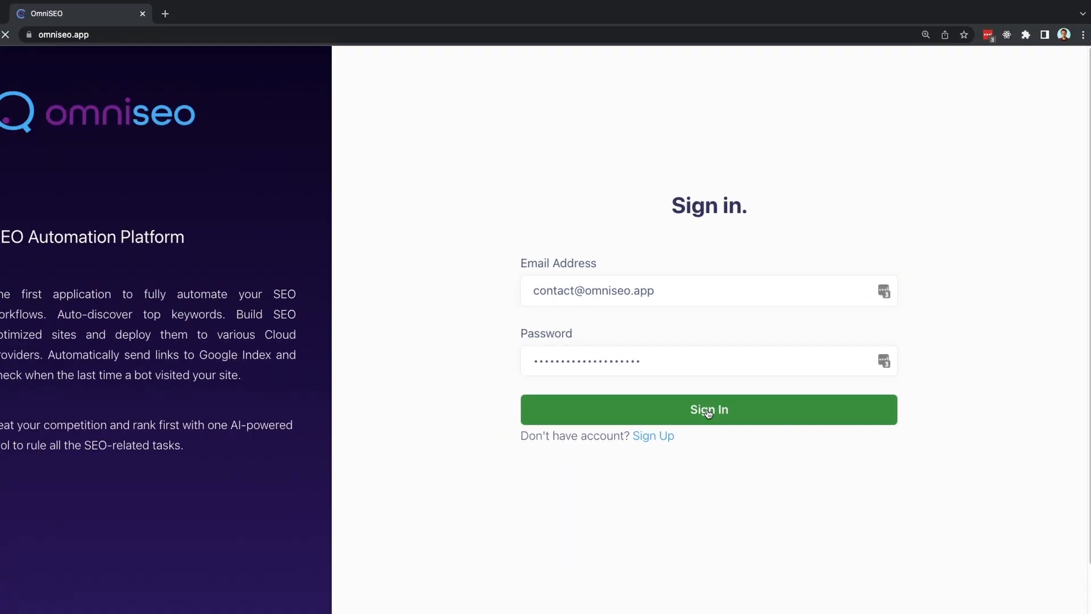
Sign in to OmniSEO and start a new domain behaviour in Bot Detection
click(704, 414)
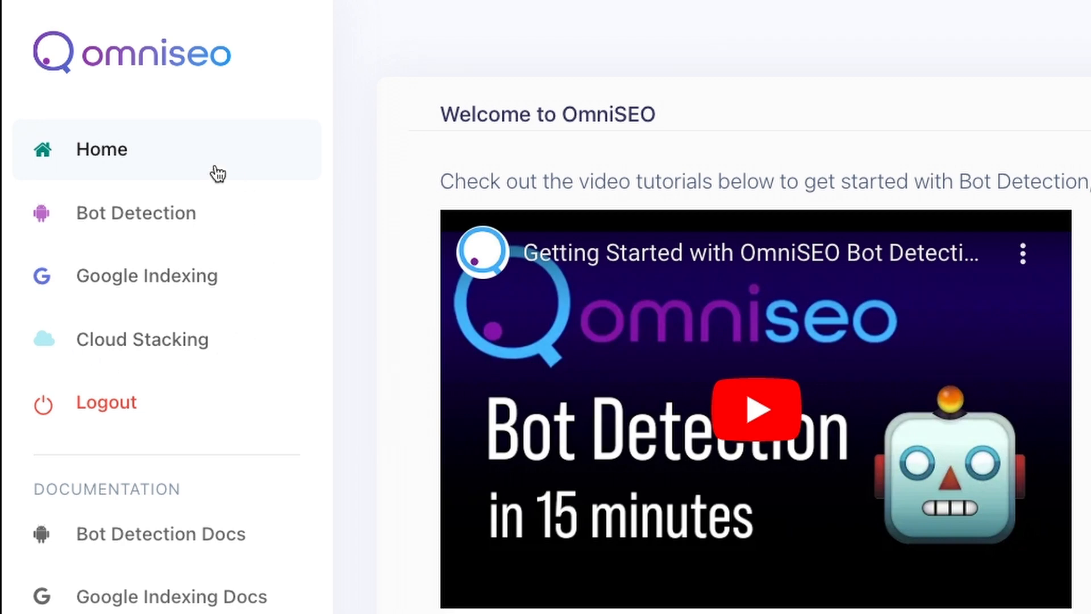
click(118, 216)
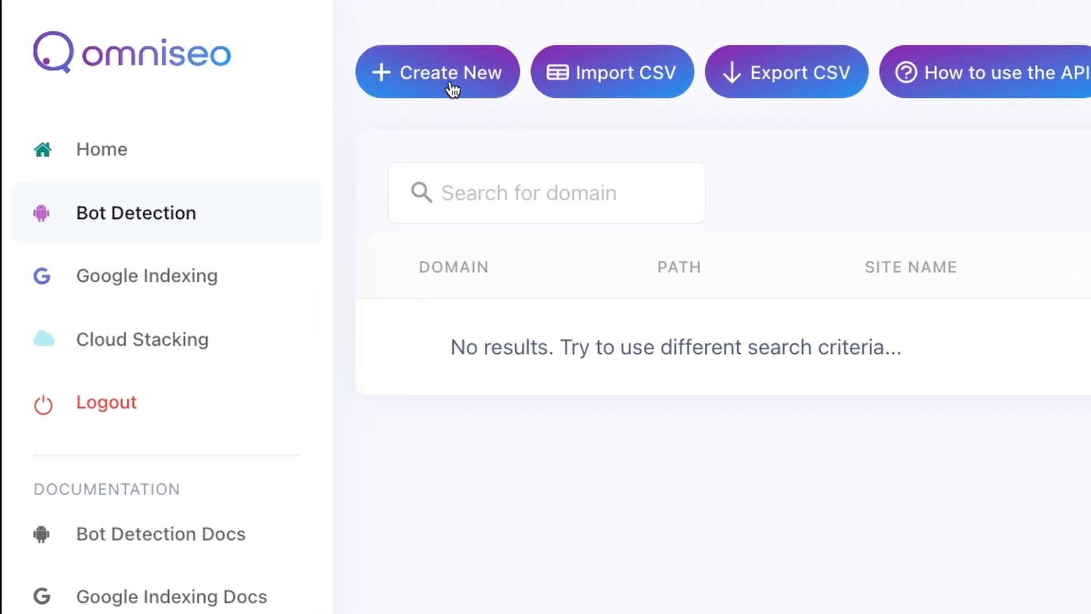
click(452, 84)
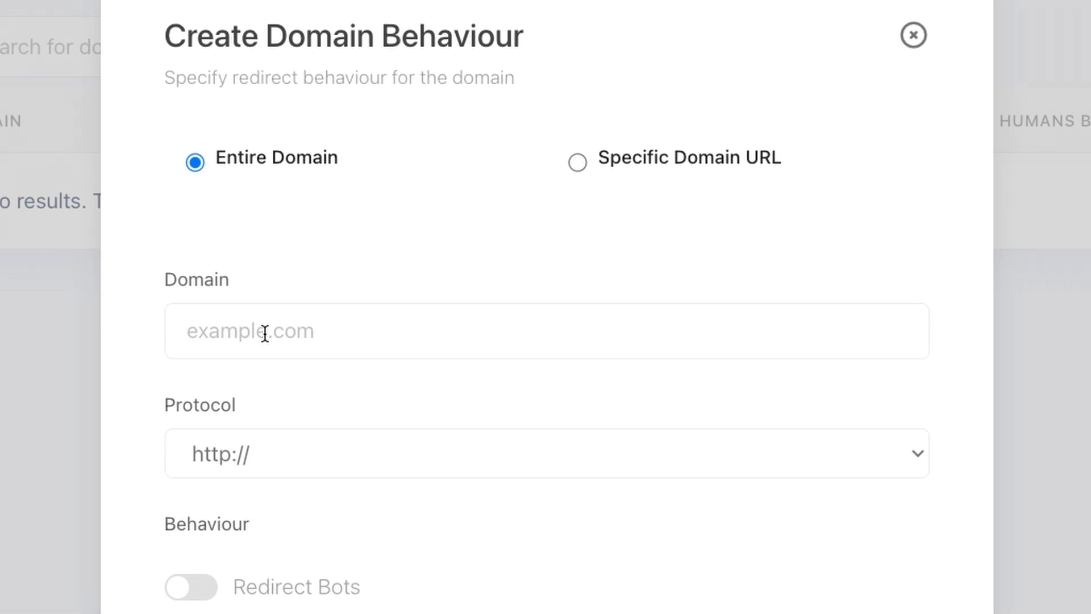
click(391, 320)
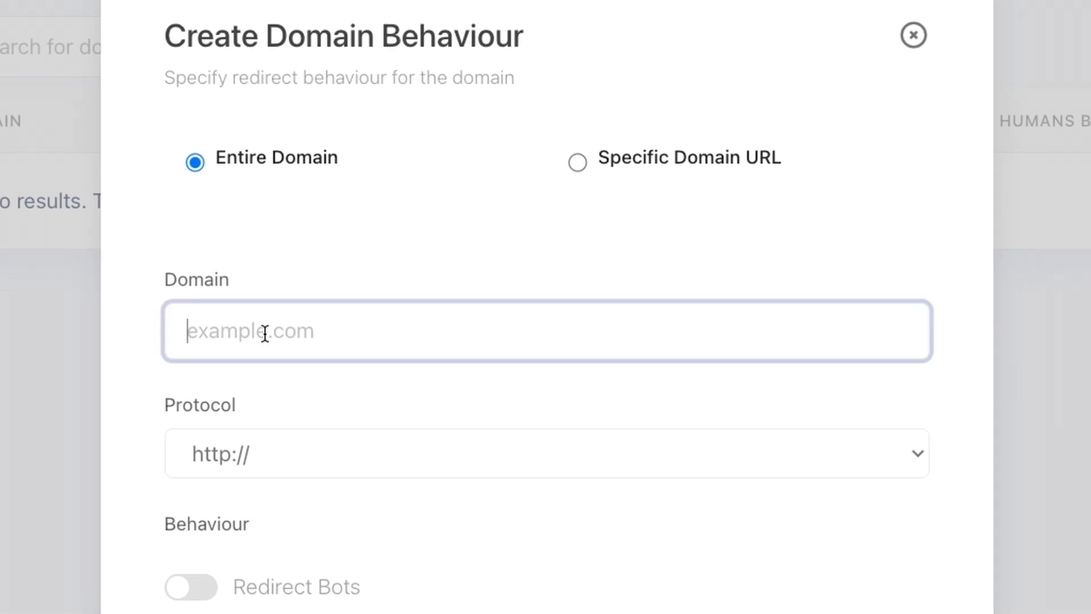
text(aluminium-rolladen.eu)
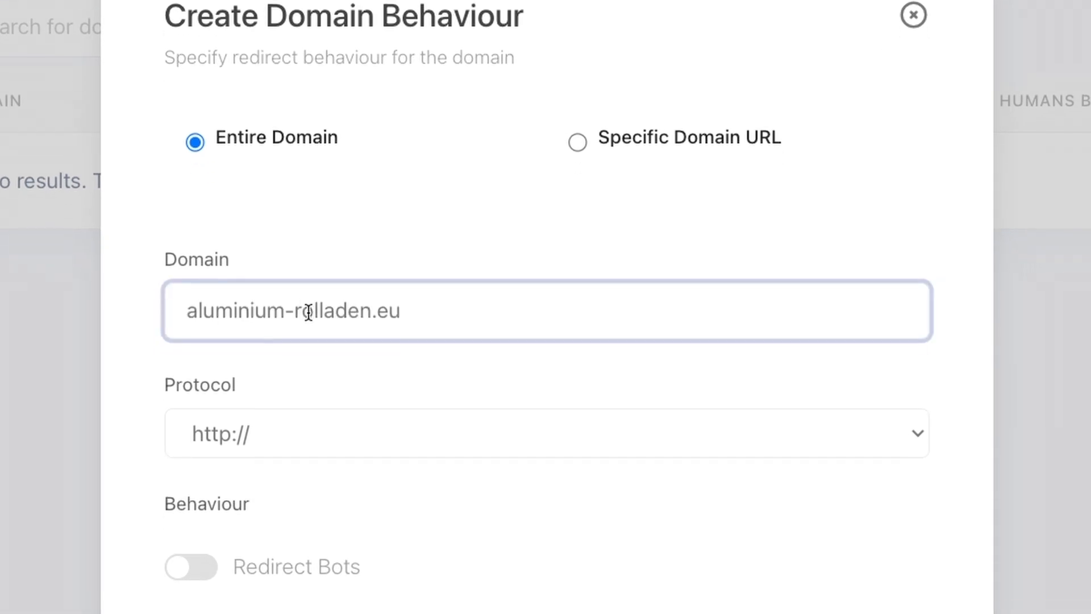
click(341, 431)
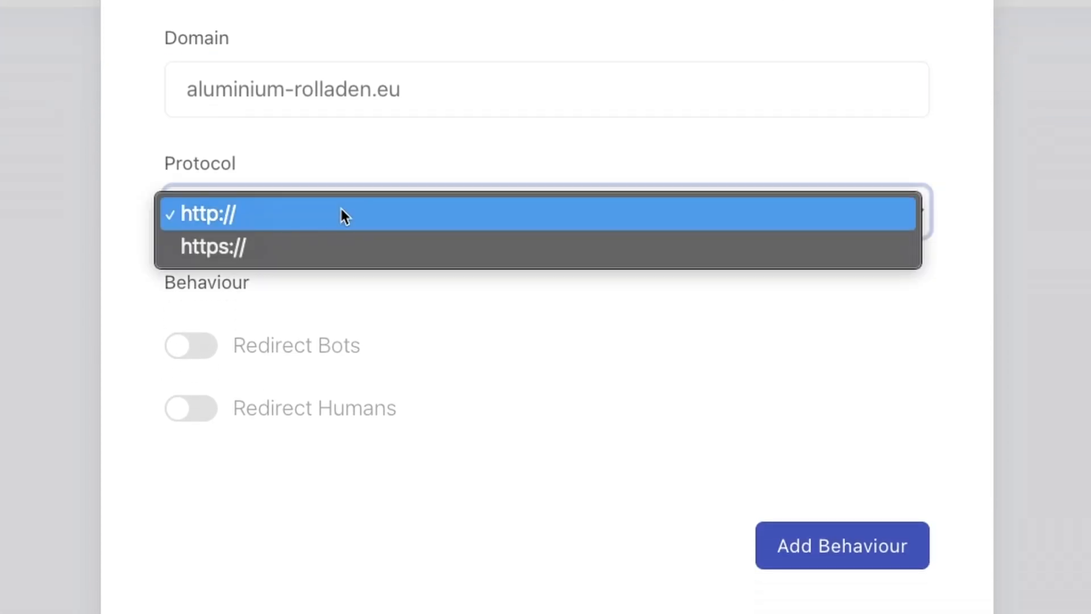
click(329, 241)
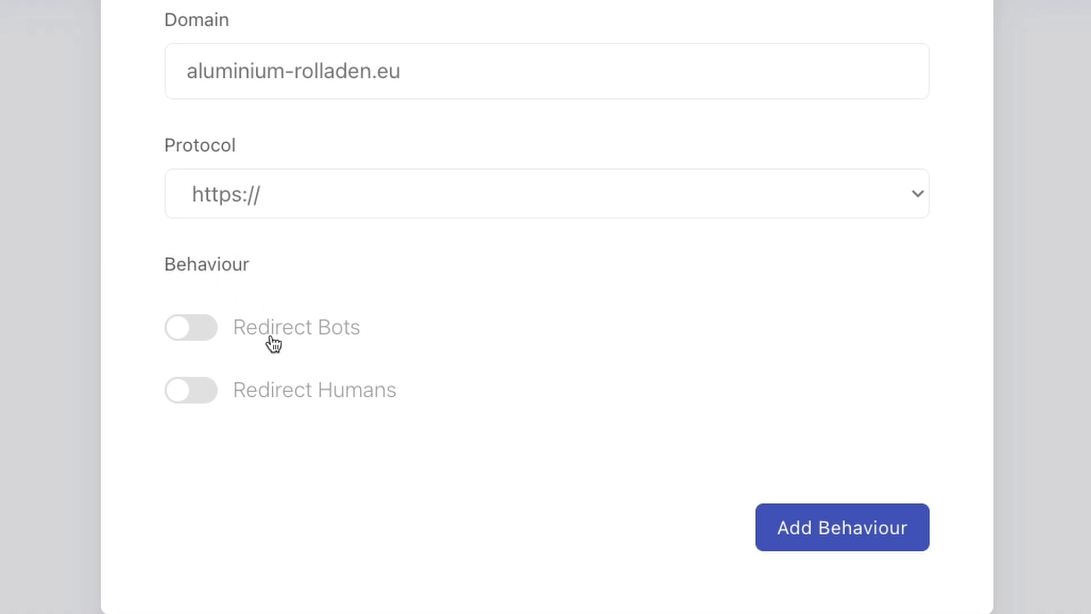
click(198, 395)
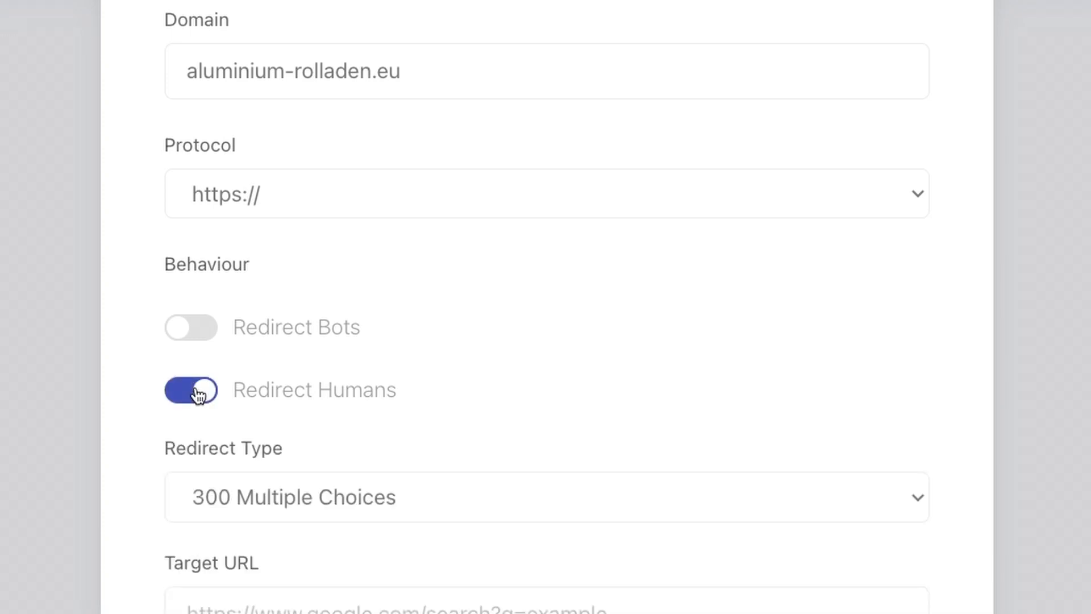
scroll(196, 392, down, 6)
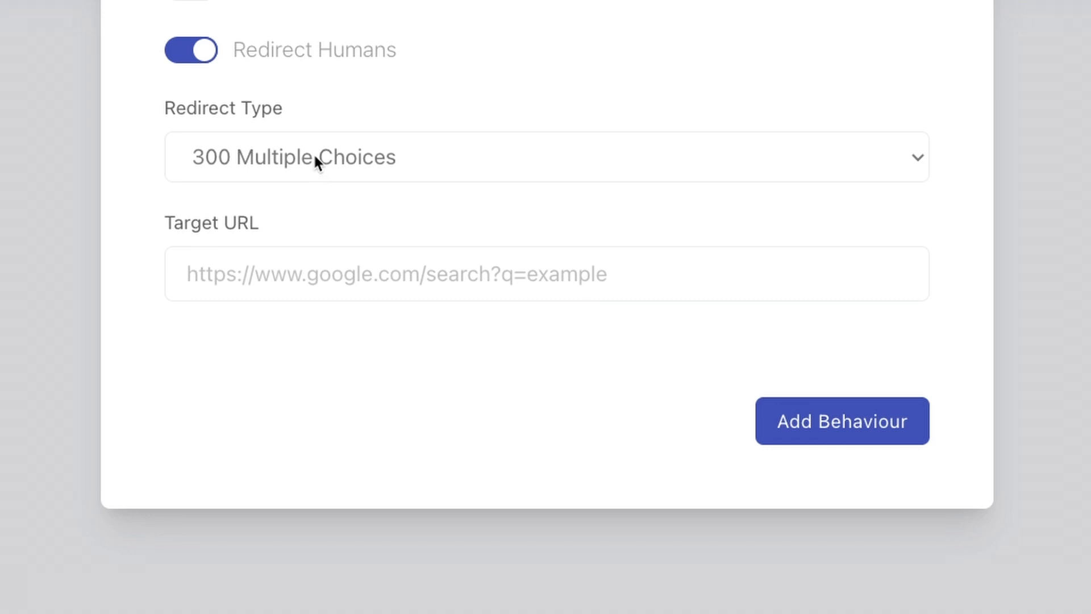
click(308, 274)
text(https://google.com/search)
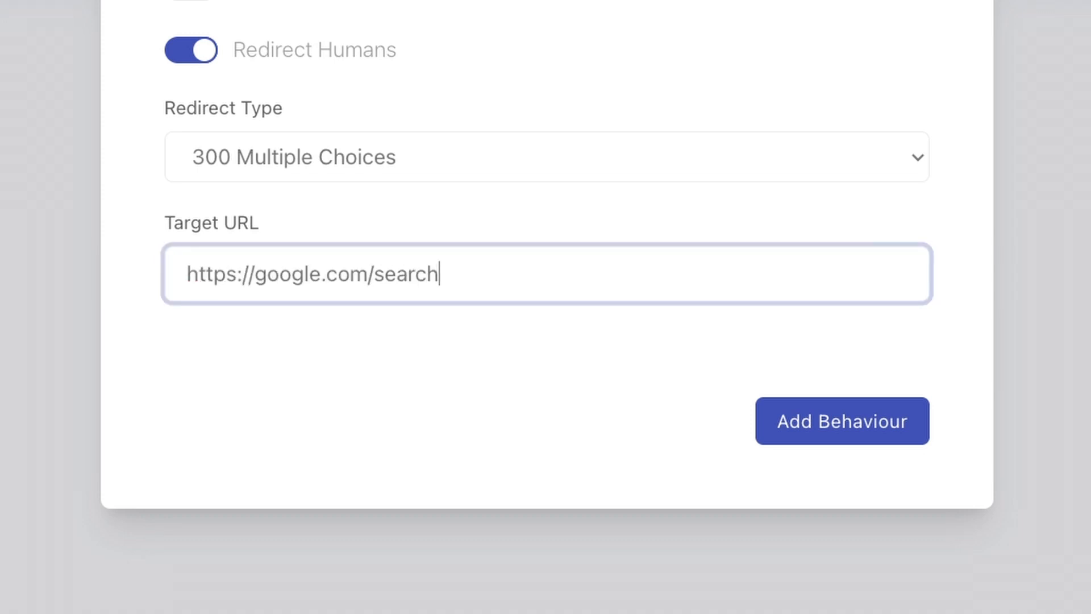
text(?q=elec)
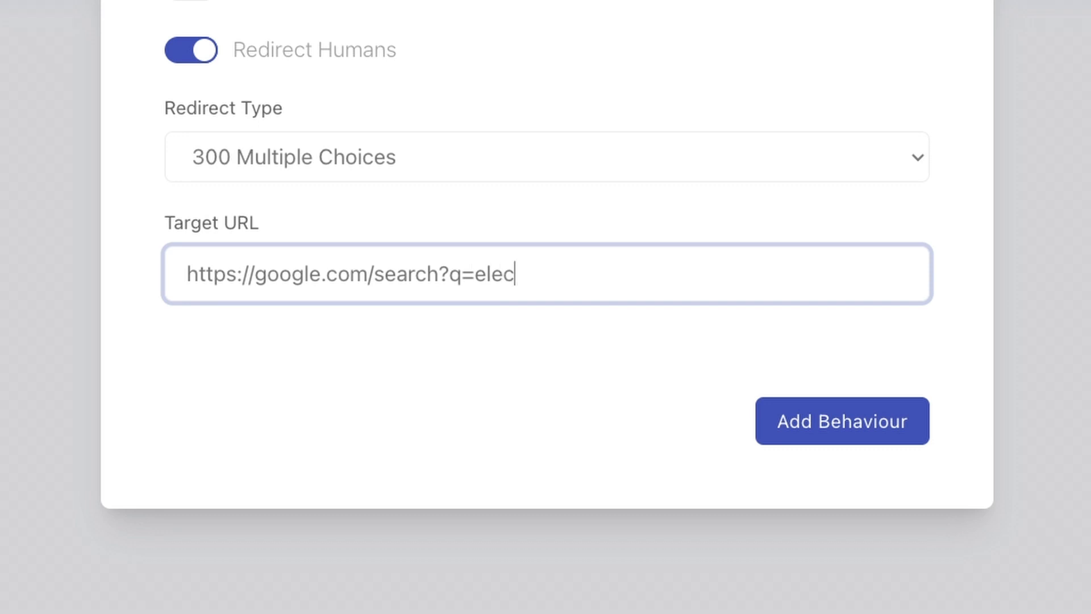
text(tric-shutters)
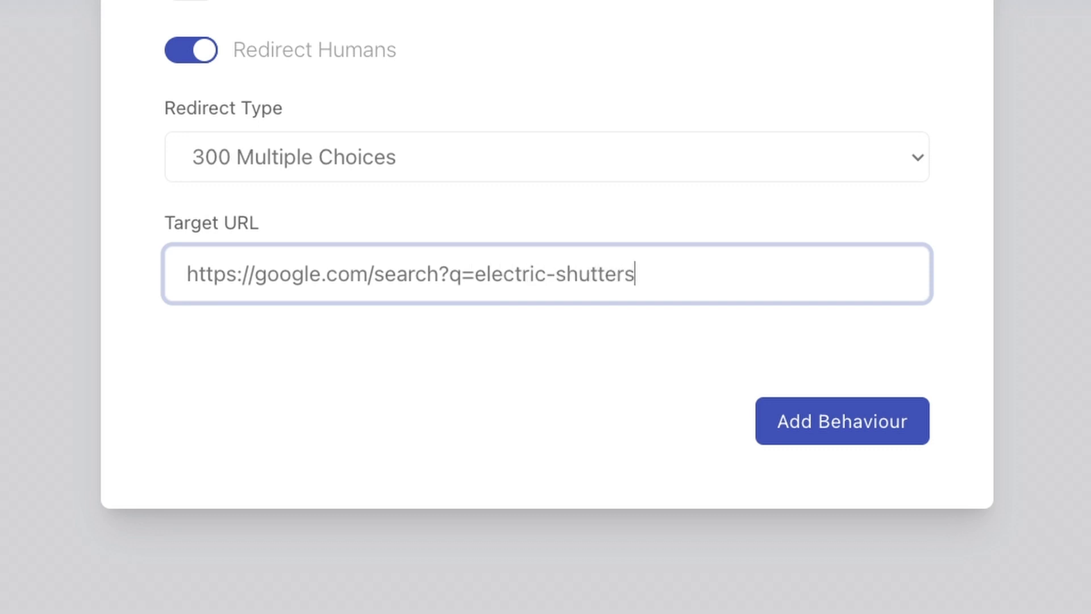
key(alt+Left)
key(BackSpace)
text(+)
key(alt+Right)
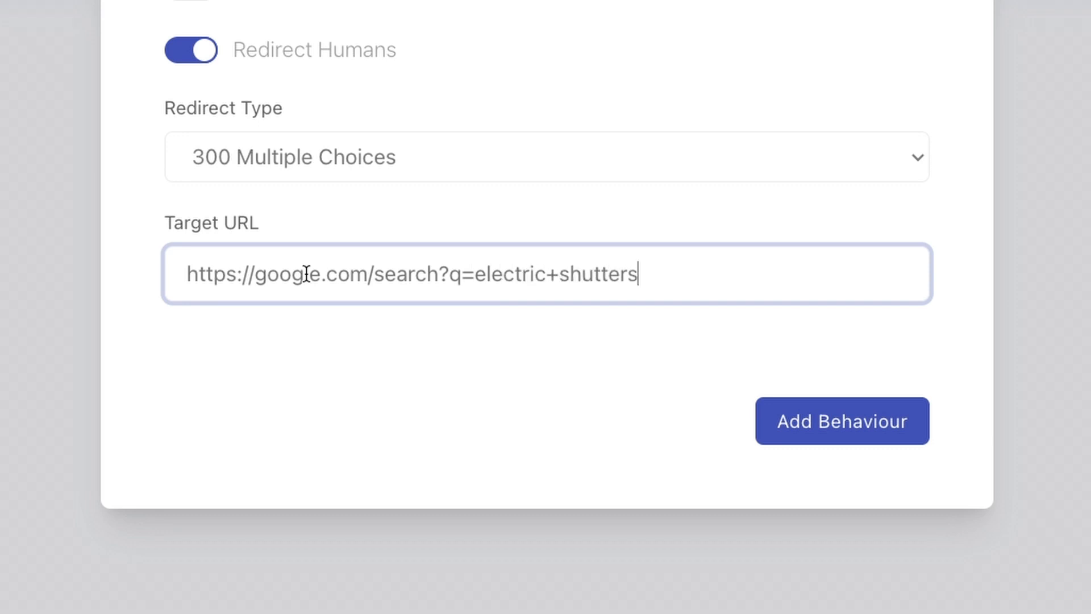
Set the redirect type to 302 Found and add the domain behaviour
click(347, 156)
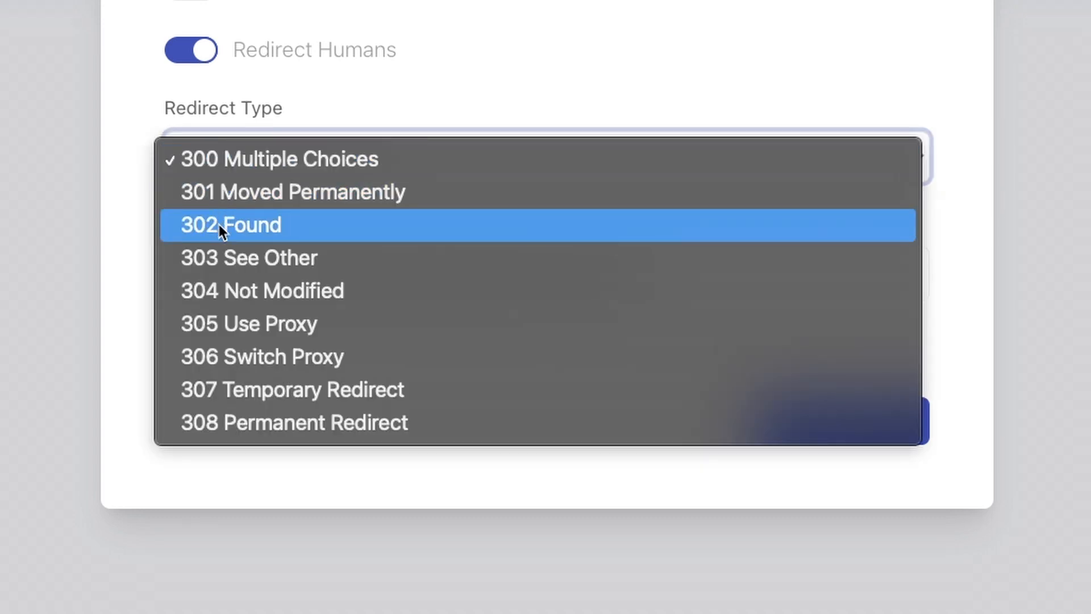
click(197, 224)
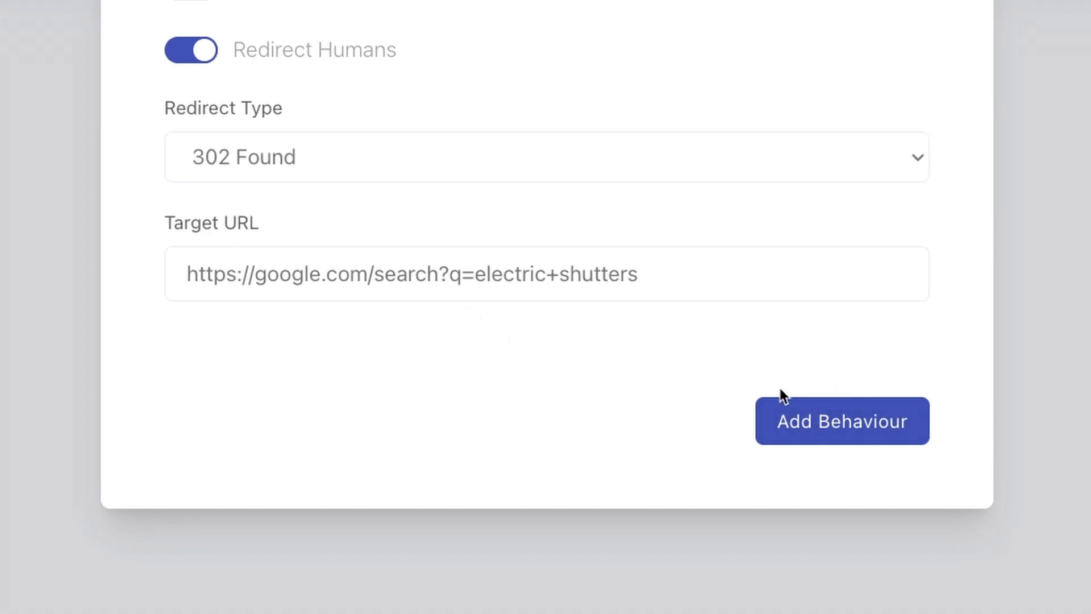
click(805, 422)
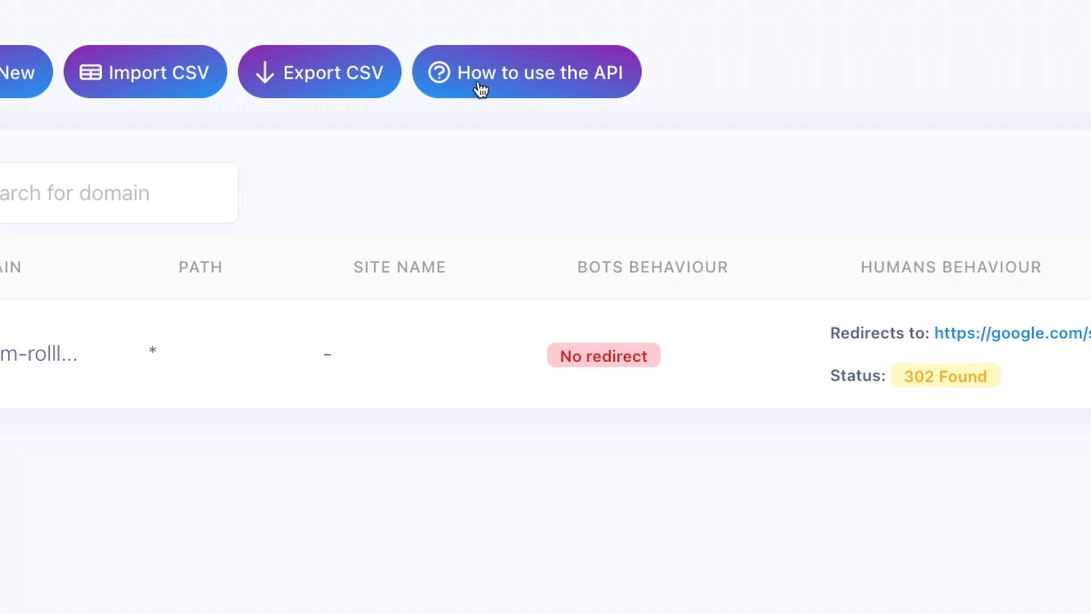
Open the Bot Detection API instructions and expand the PHP code for index.php based routing, including WordPress
click(518, 81)
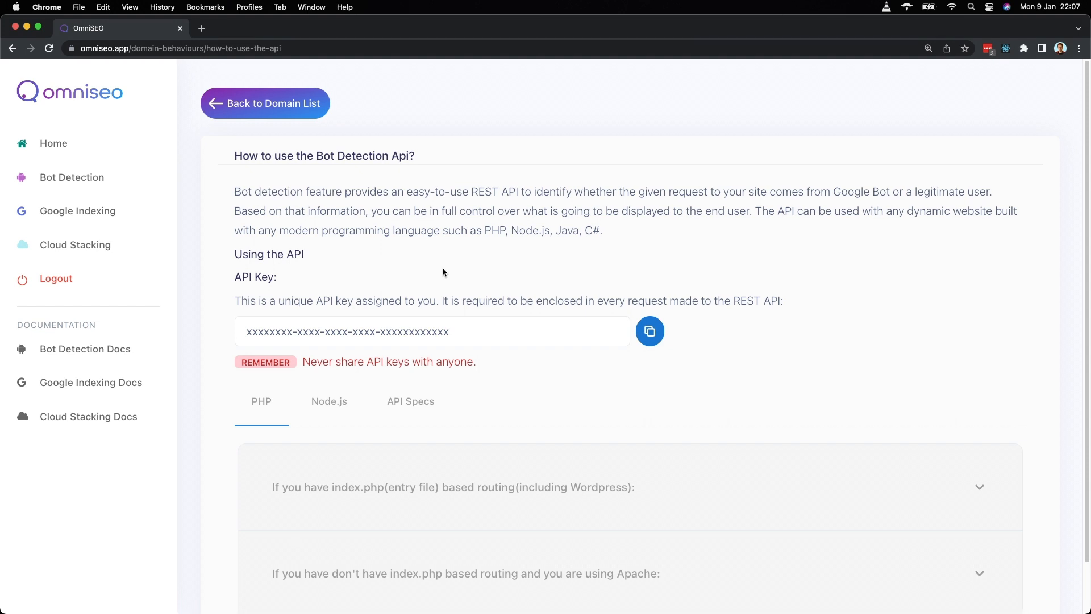
scroll(442, 267, down, 2)
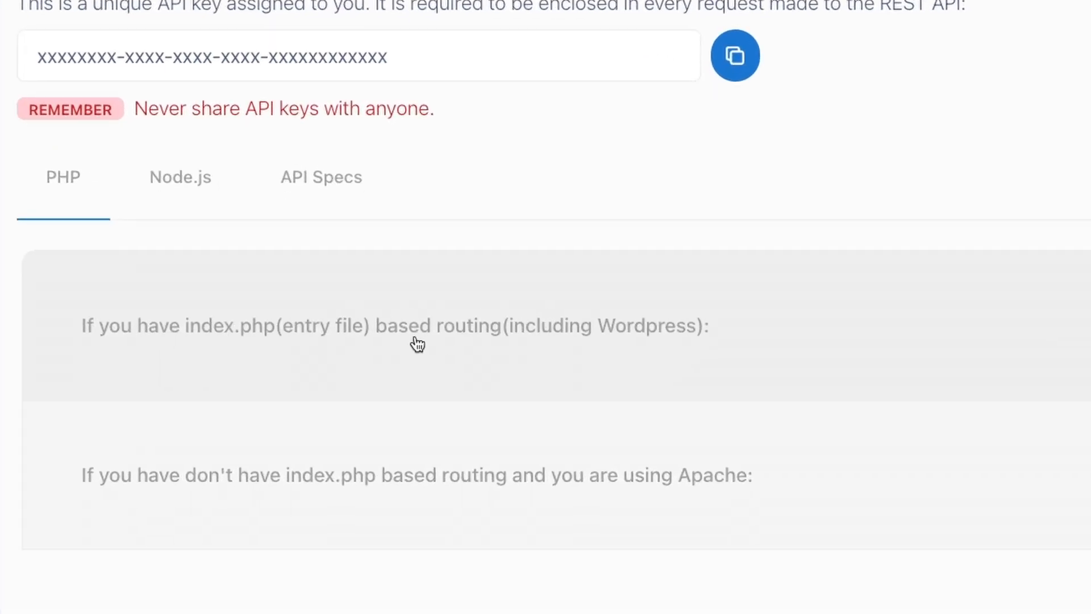
click(431, 333)
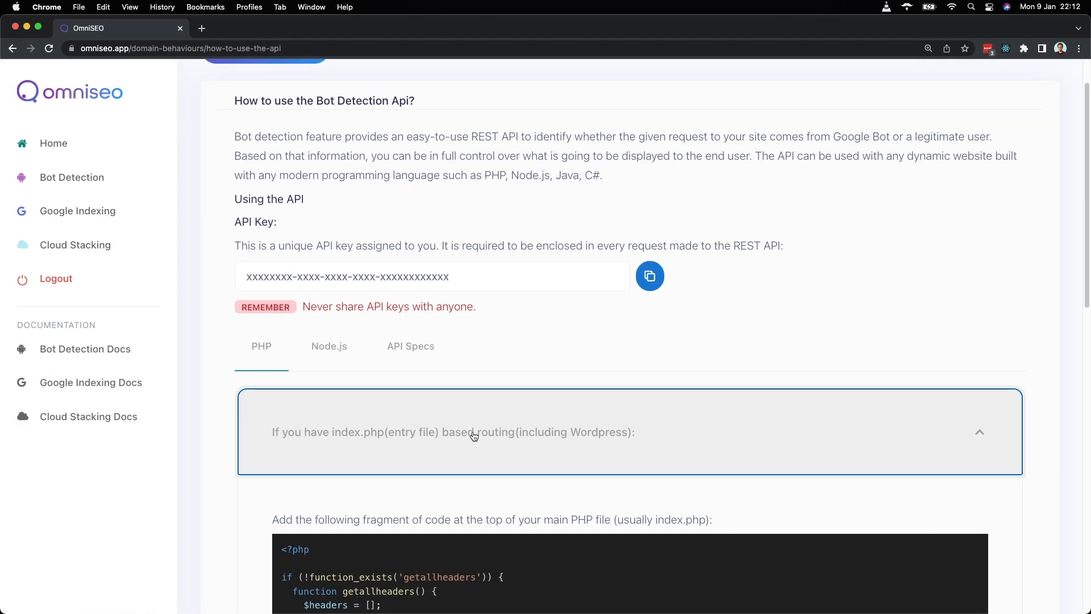
scroll(474, 436, down, 5)
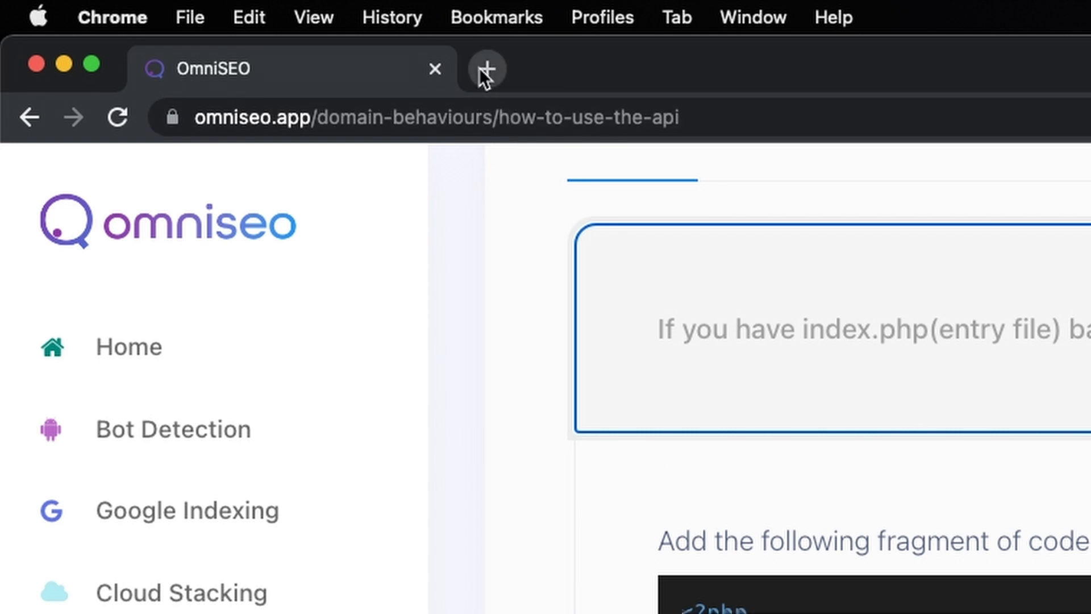
click(480, 68)
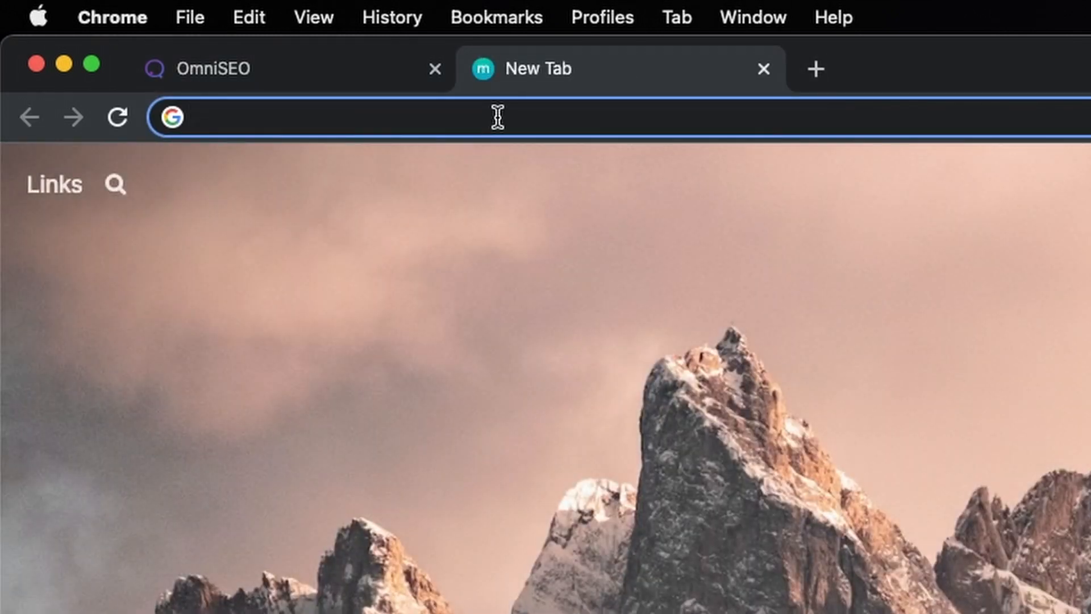
text(https://aluminium-rollladen.eu/wp-admin)
key(Return)
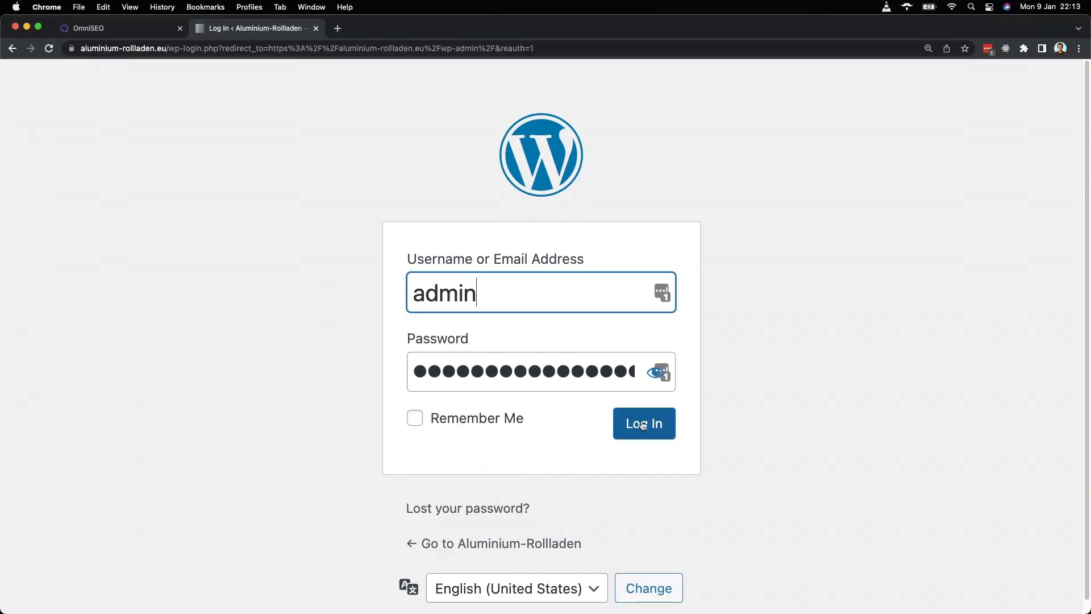
click(643, 425)
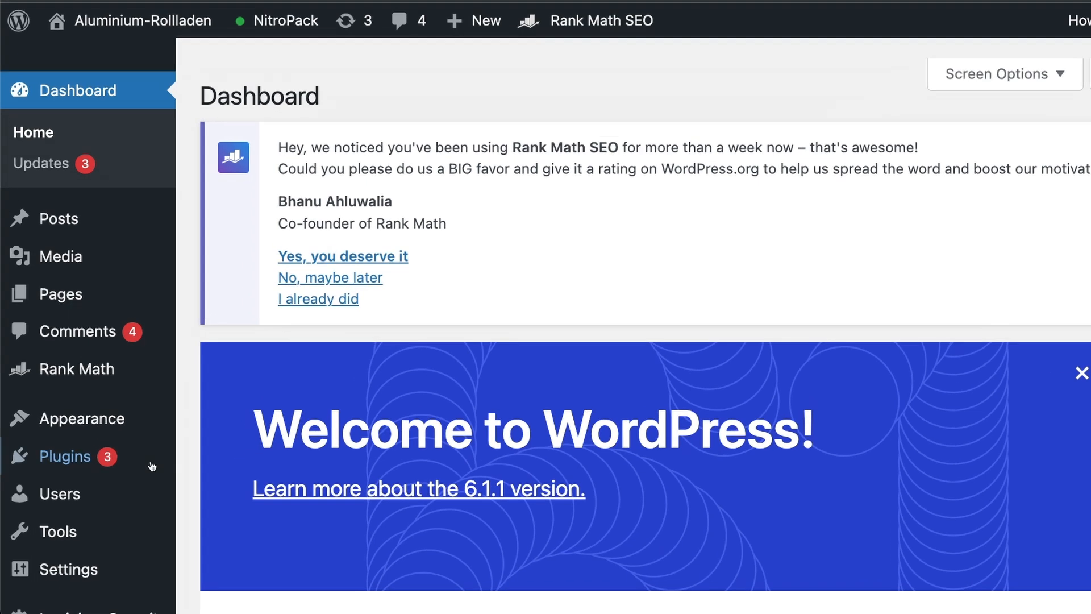
Search the installed WordPress plugins for "head, footer and post injections" and select the search text
mouse_move(35, 474)
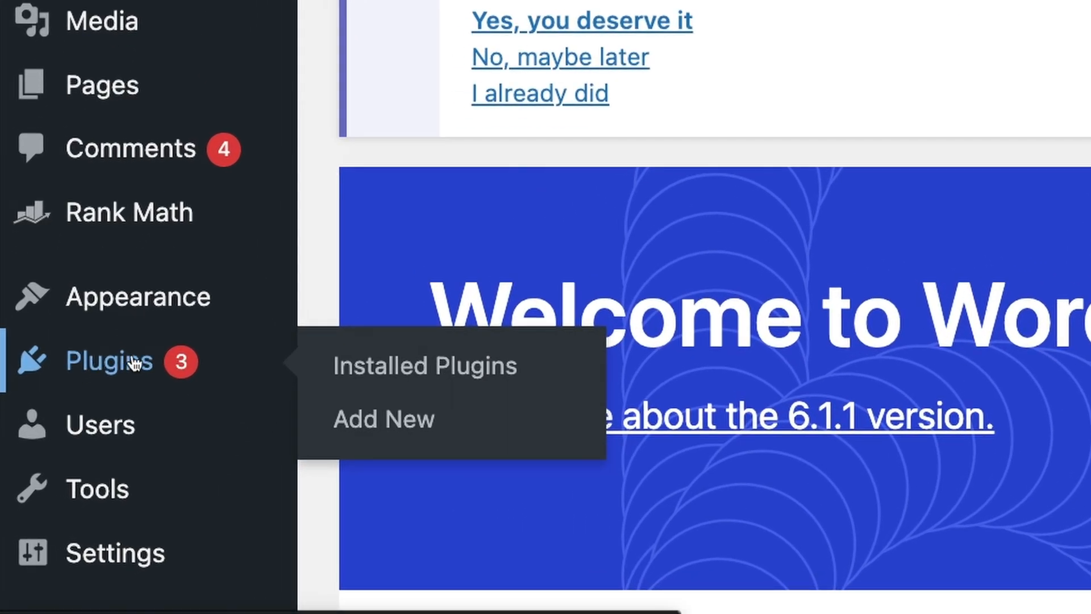
click(134, 364)
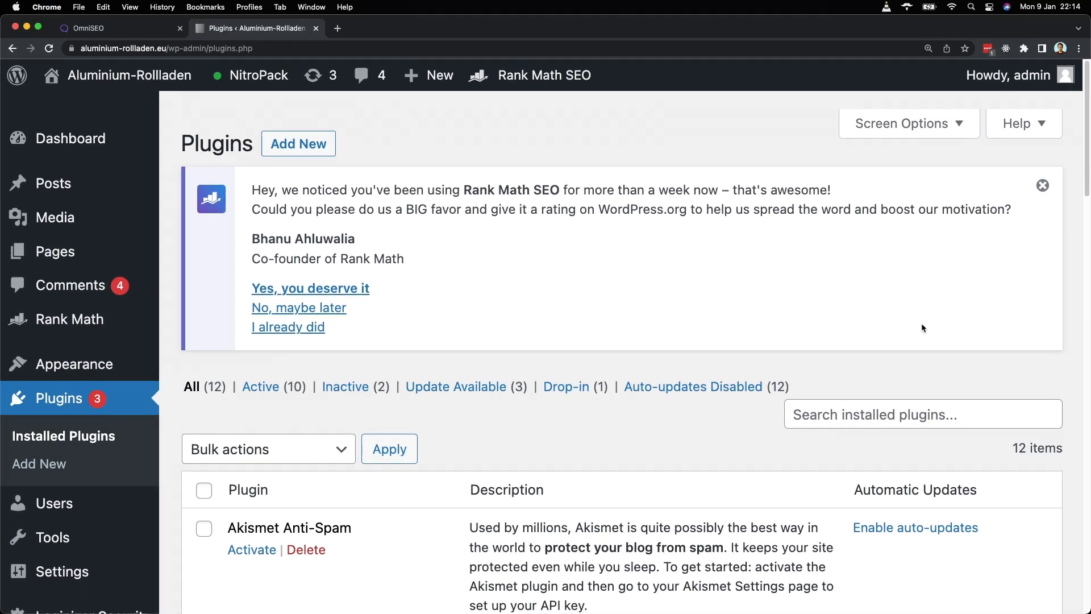
scroll(920, 322, down, 3)
click(830, 342)
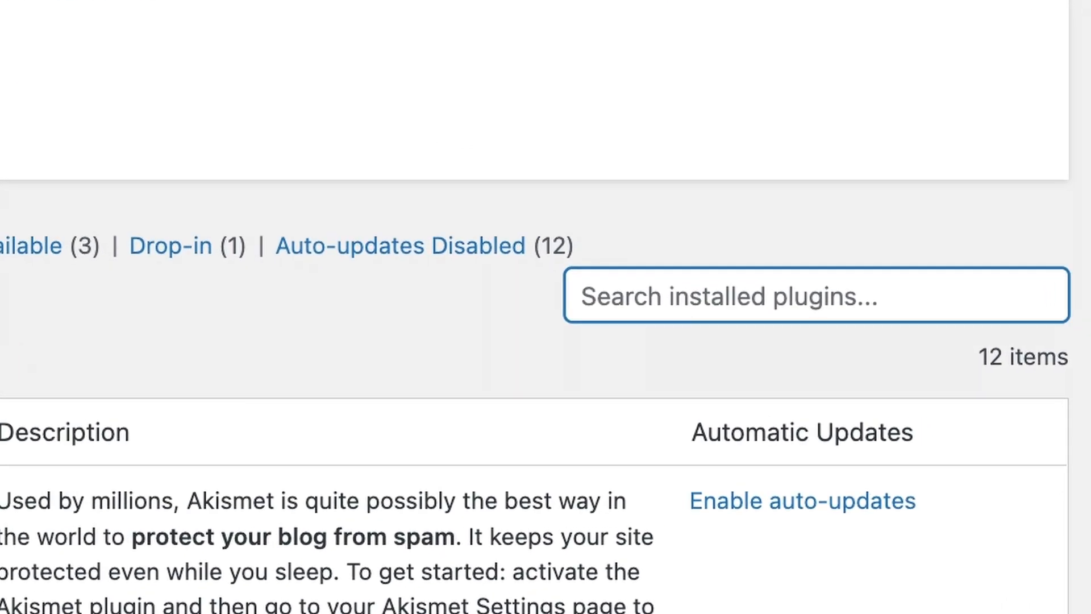
text(head)
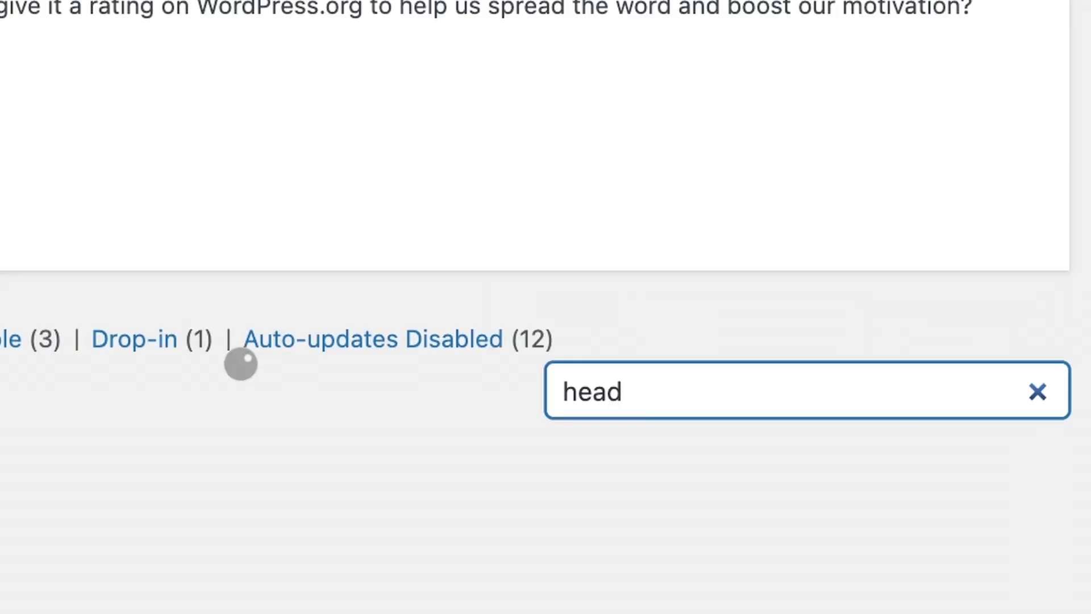
text(, footer and post)
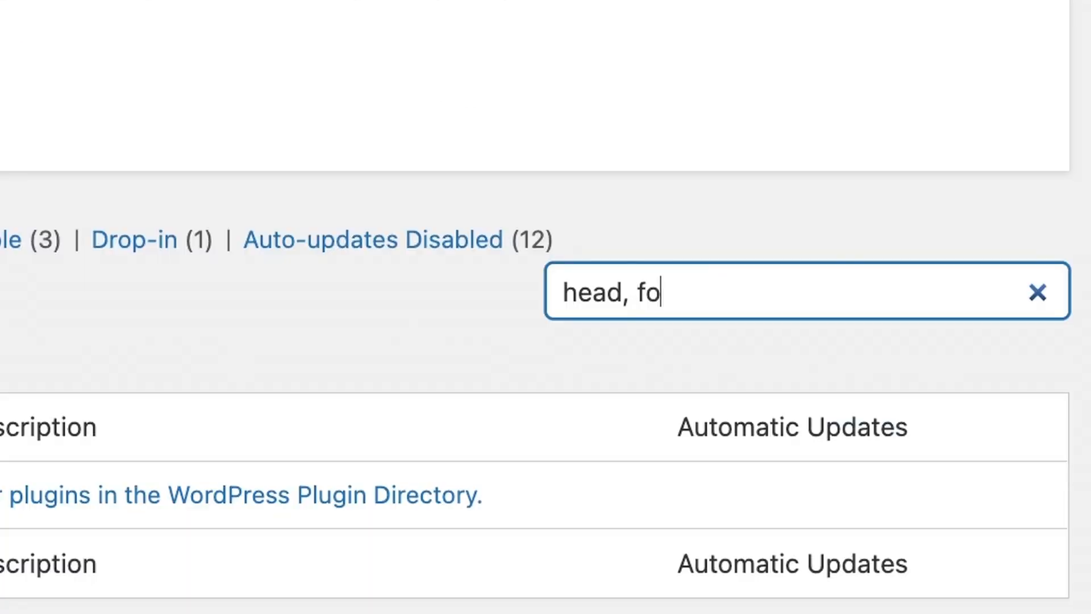
text( injections)
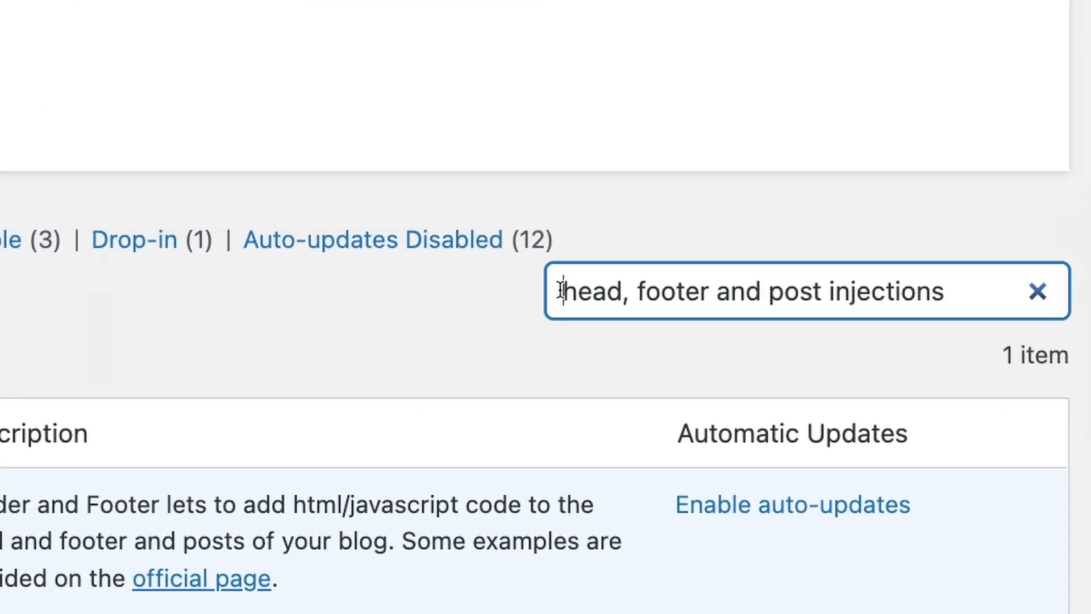
drag(791, 343, 953, 336)
drag(862, 276, 959, 275)
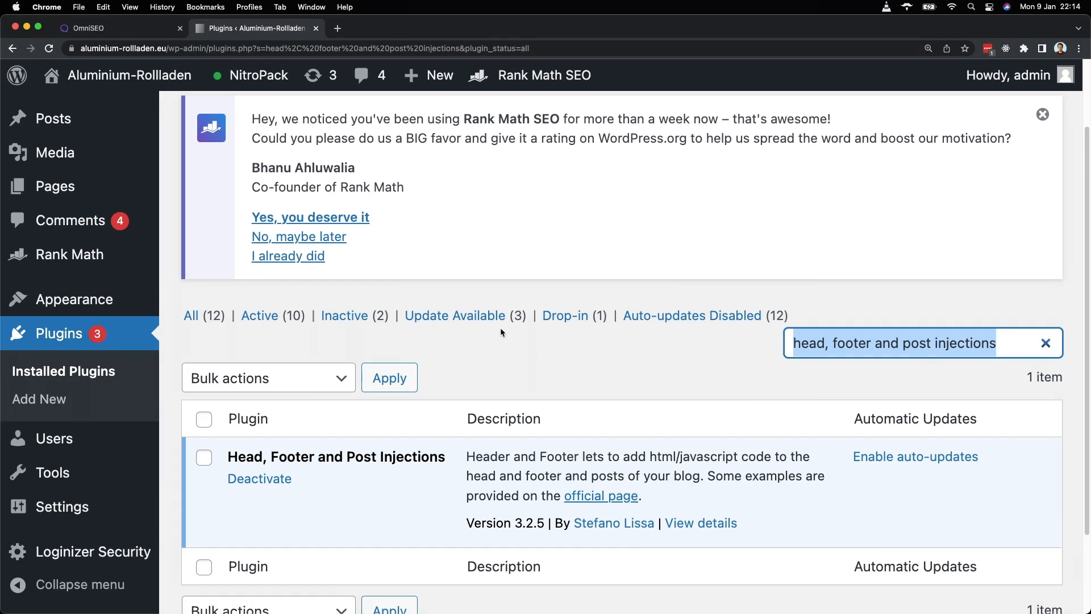
Search the plugins available to add for "head, footer and post injections" and look over the matching plugins
scroll(500, 332, up, 3)
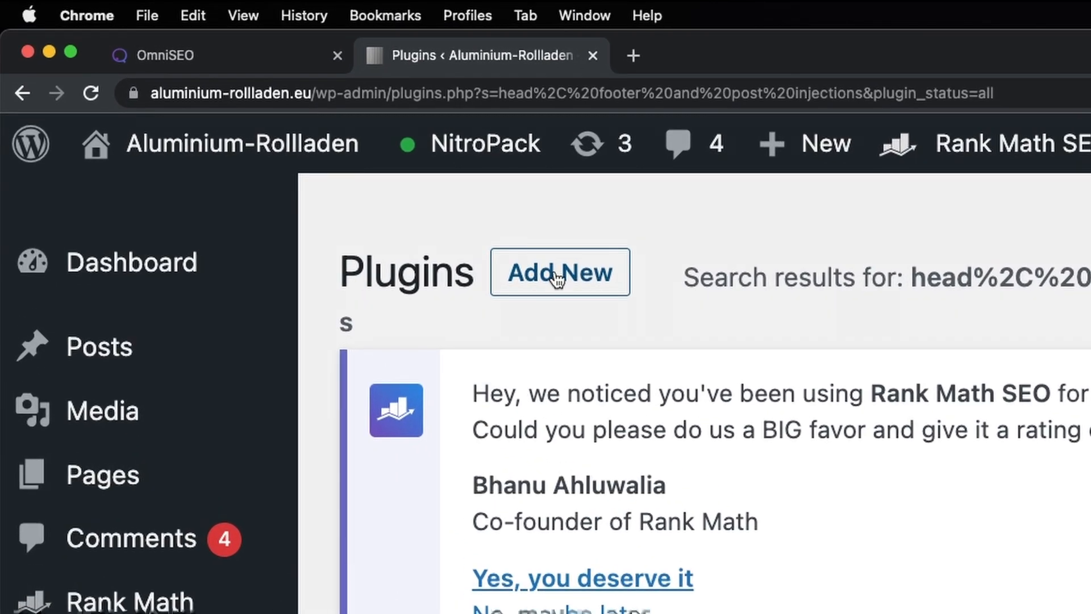
click(557, 278)
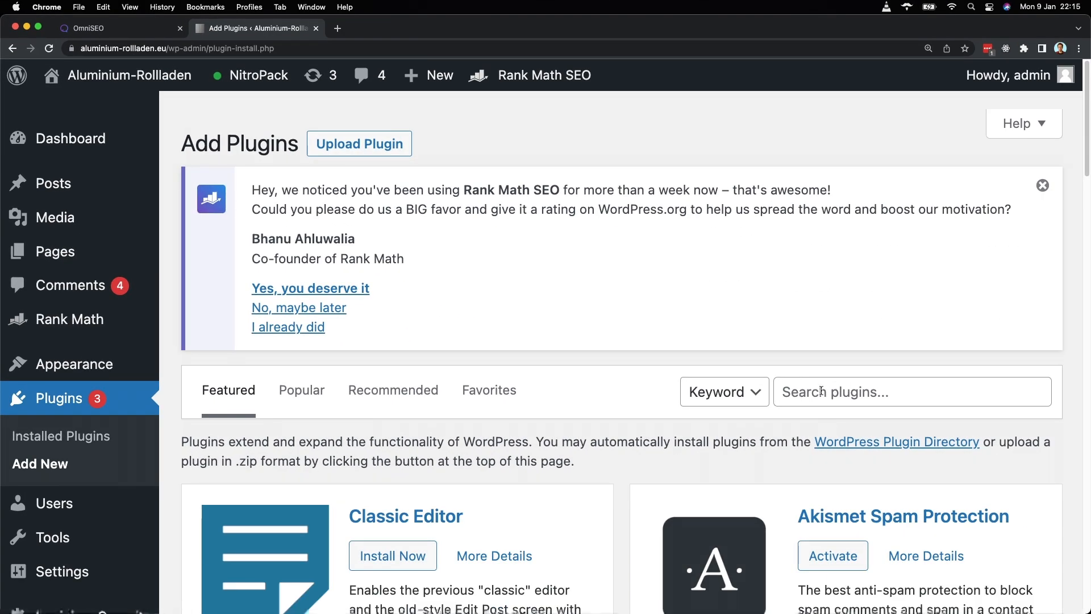
click(821, 392)
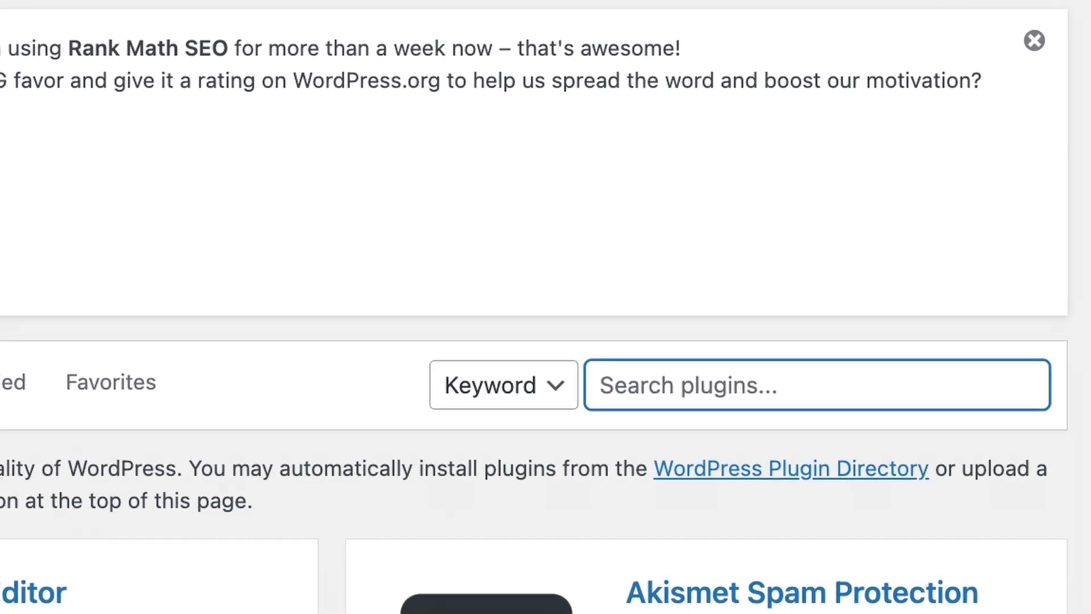
text(head, footer and post injections)
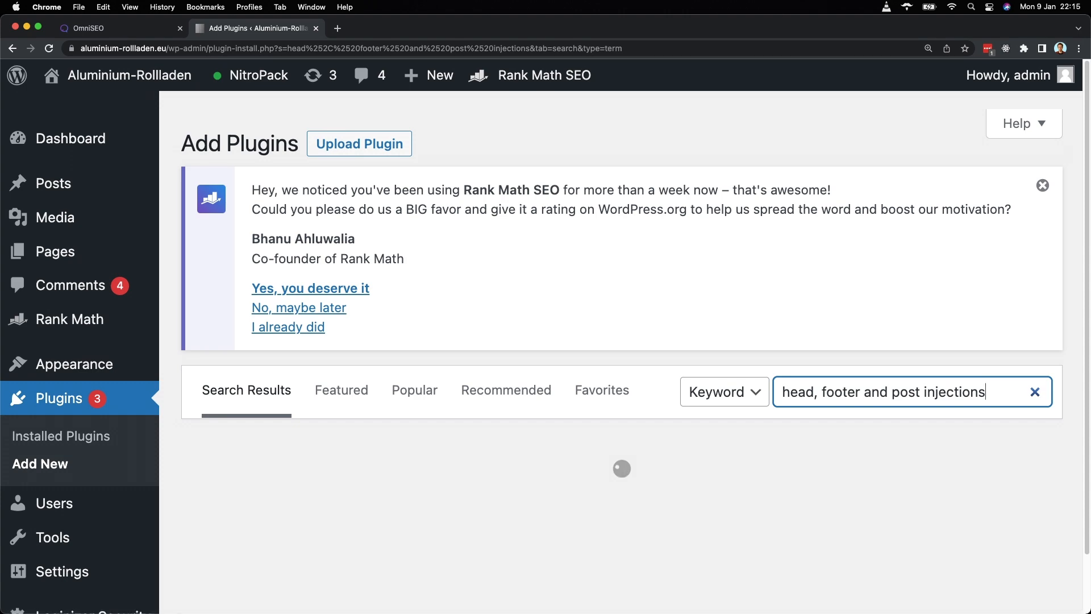
scroll(816, 395, down, 10)
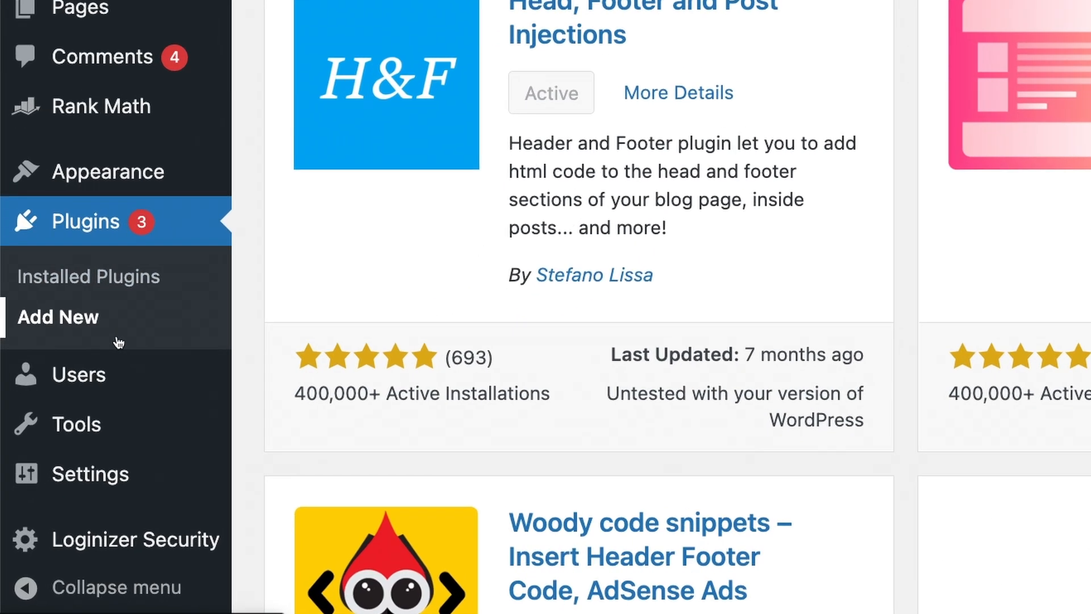
Open the Header and Footer plugin settings and go to the head section injection for every page
scroll(108, 479, down, 4)
mouse_move(80, 445)
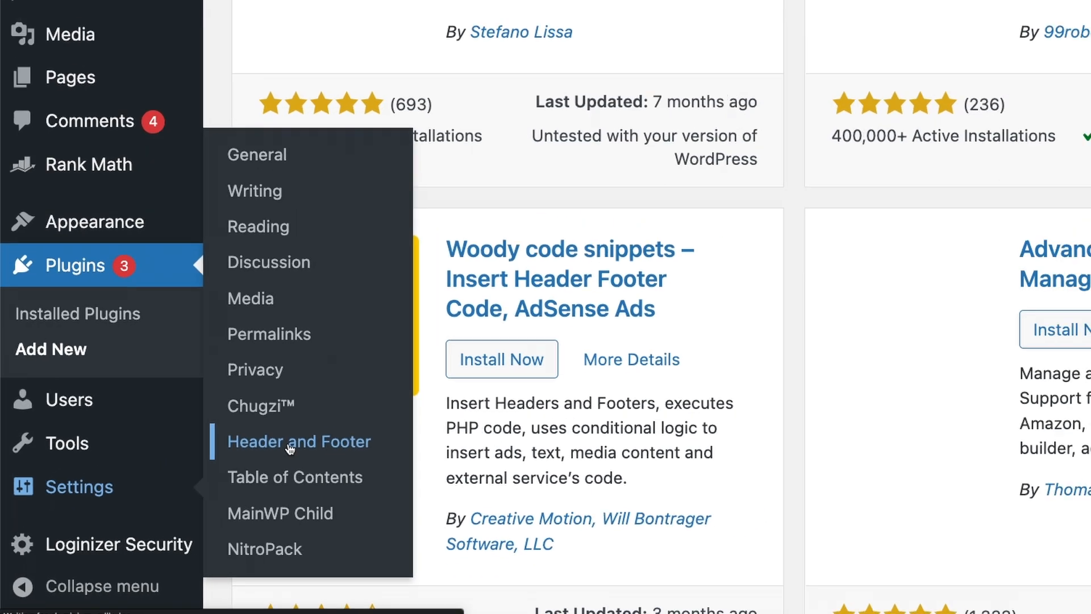
click(426, 387)
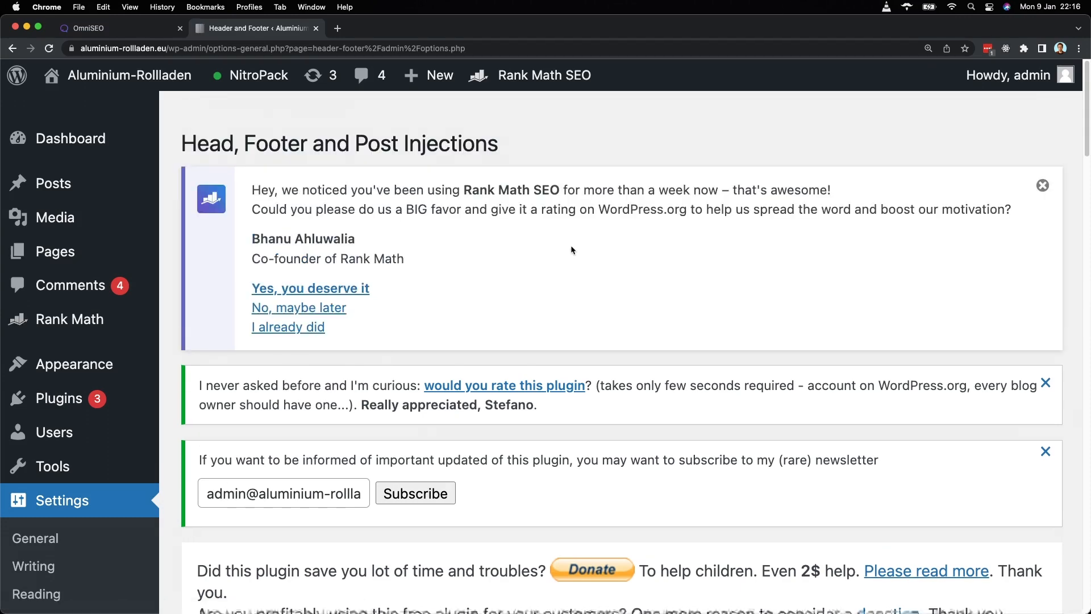
scroll(571, 245, down, 15)
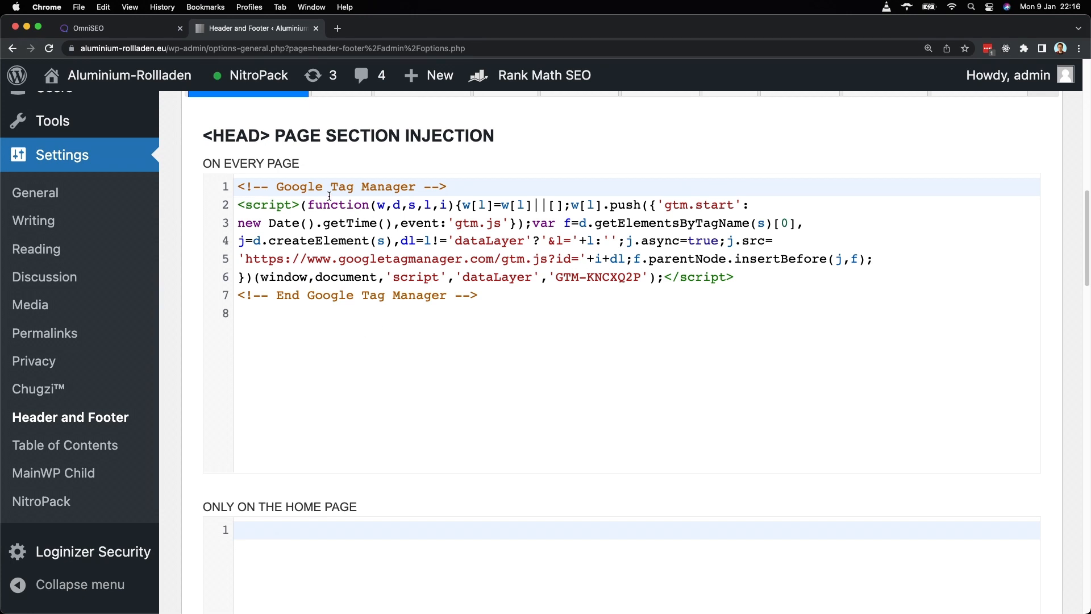
Copy the whole PHP code block for index.php based routing from the OmniSEO API instructions
click(102, 30)
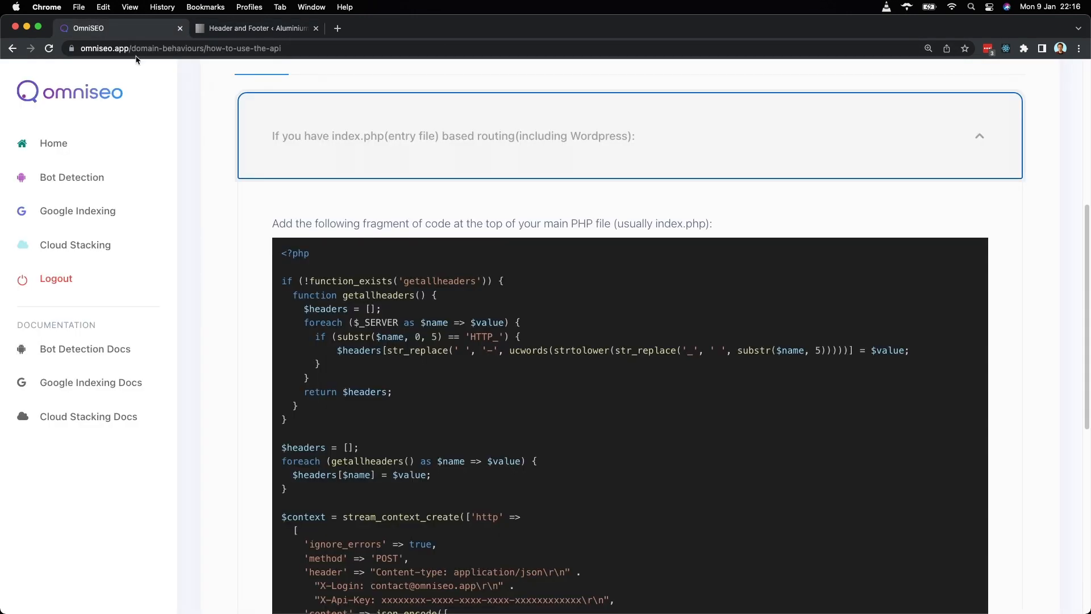
scroll(250, 253, up, 5)
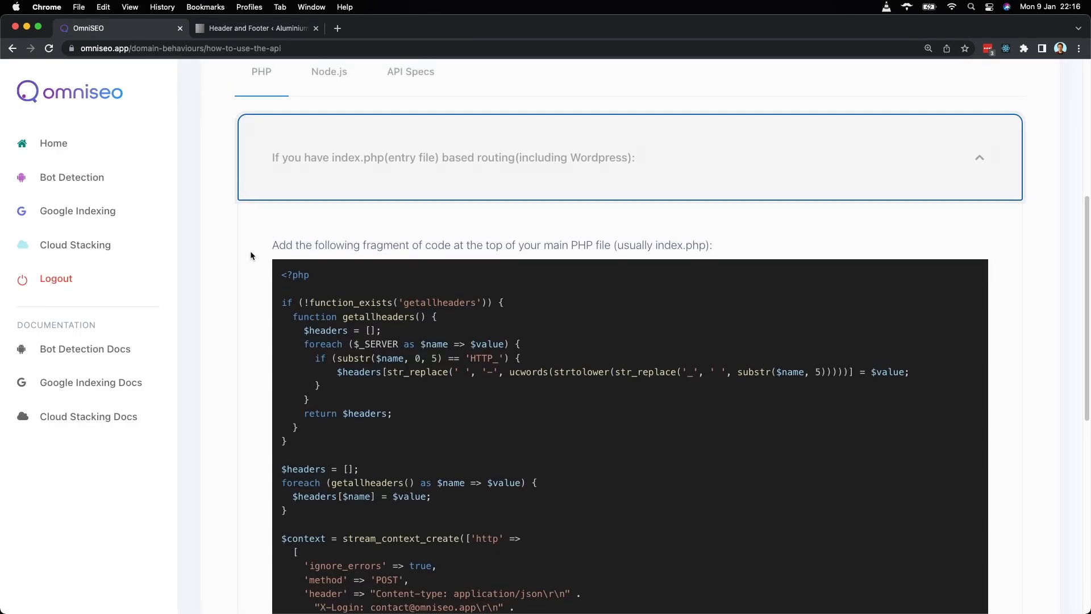
scroll(250, 255, down, 2)
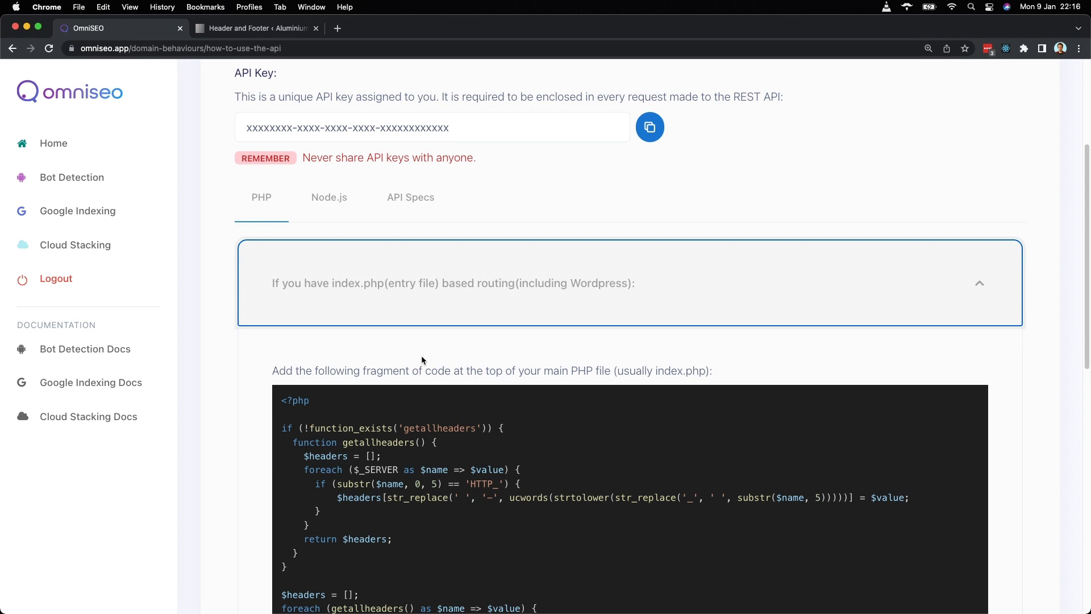
scroll(421, 355, down, 4)
drag(282, 196, 364, 395)
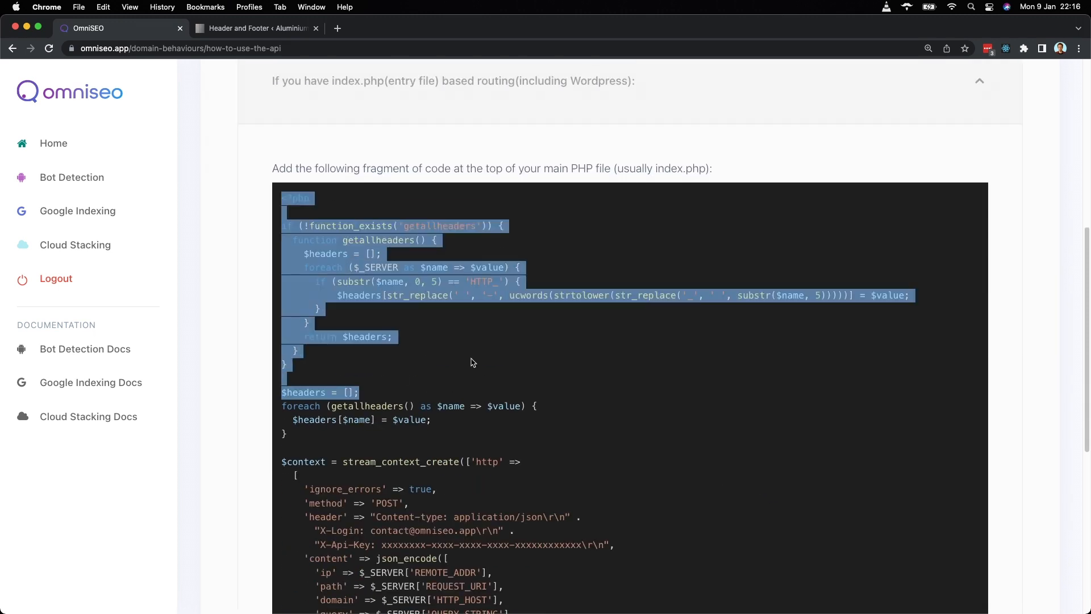
scroll(341, 454, down, 5)
drag(294, 557, 292, 550)
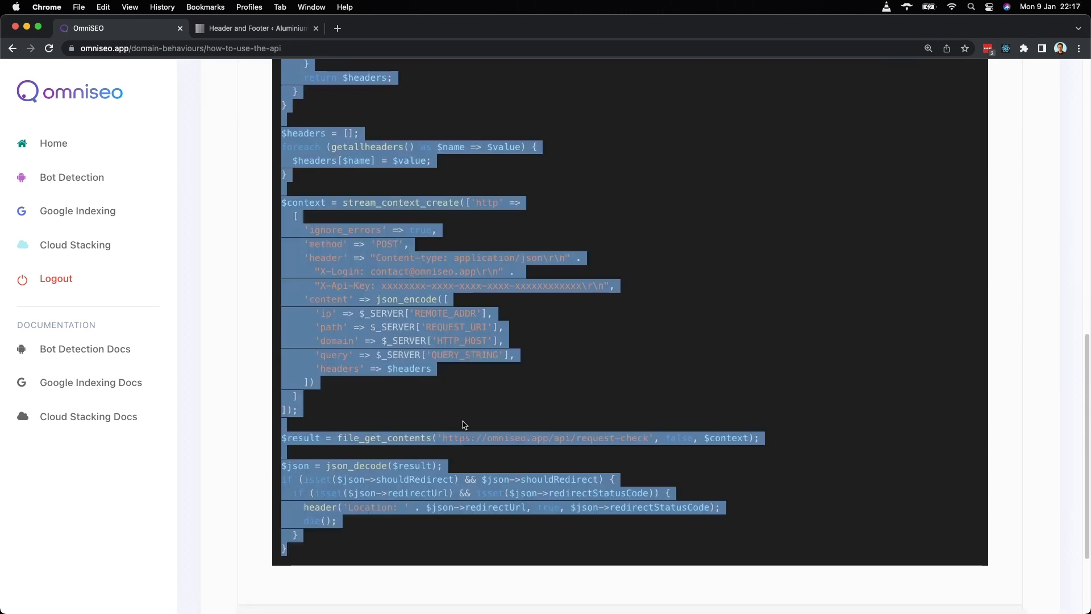
click(577, 218)
Paste the PHP code below the Google Tag Manager snippet in the every-page head injection and save the plugin settings
click(257, 23)
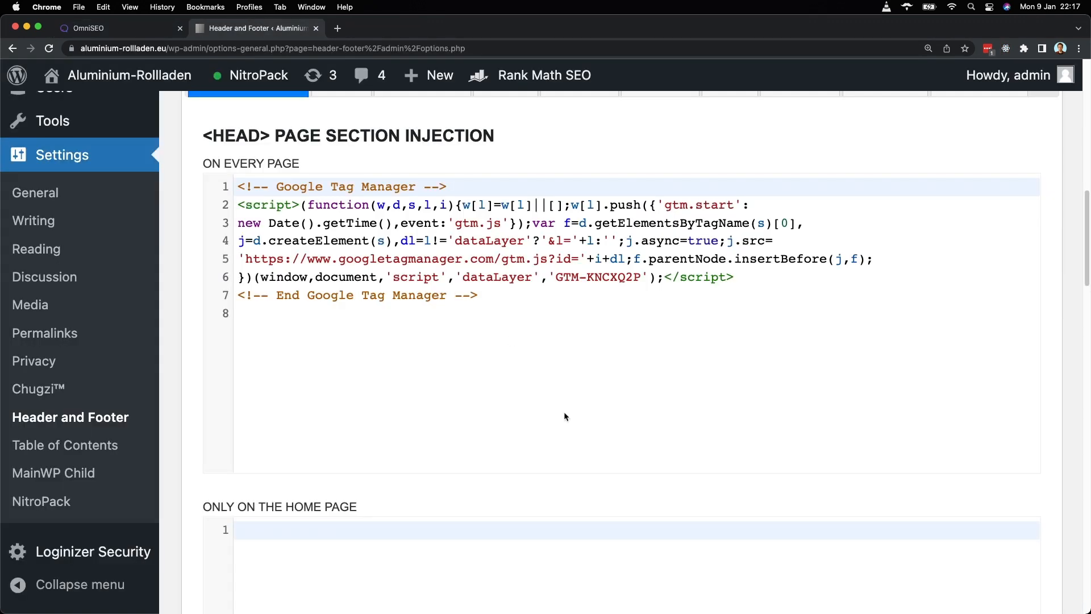
click(290, 367)
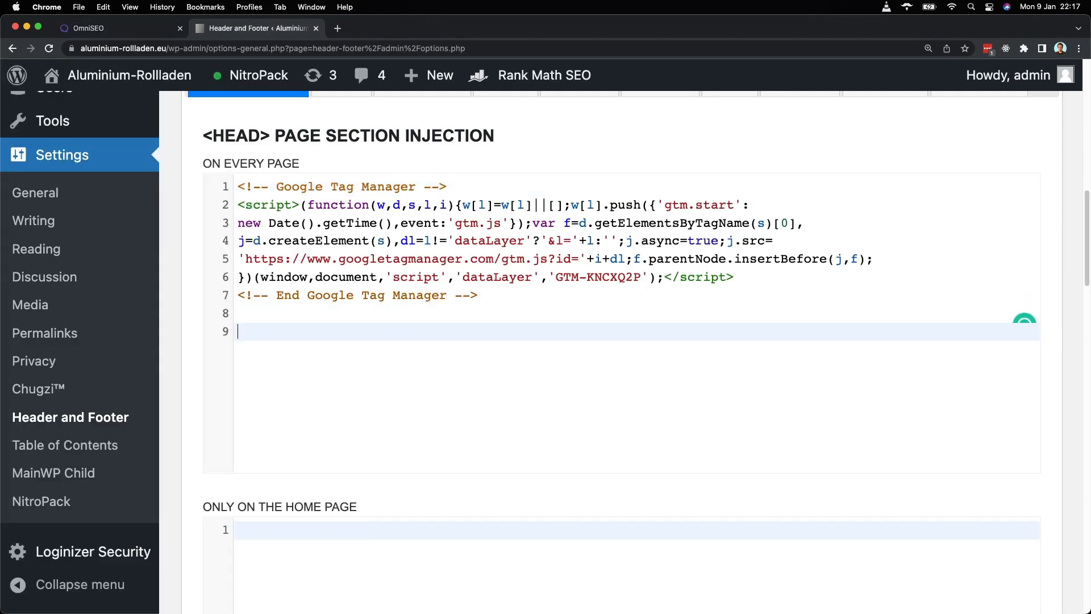
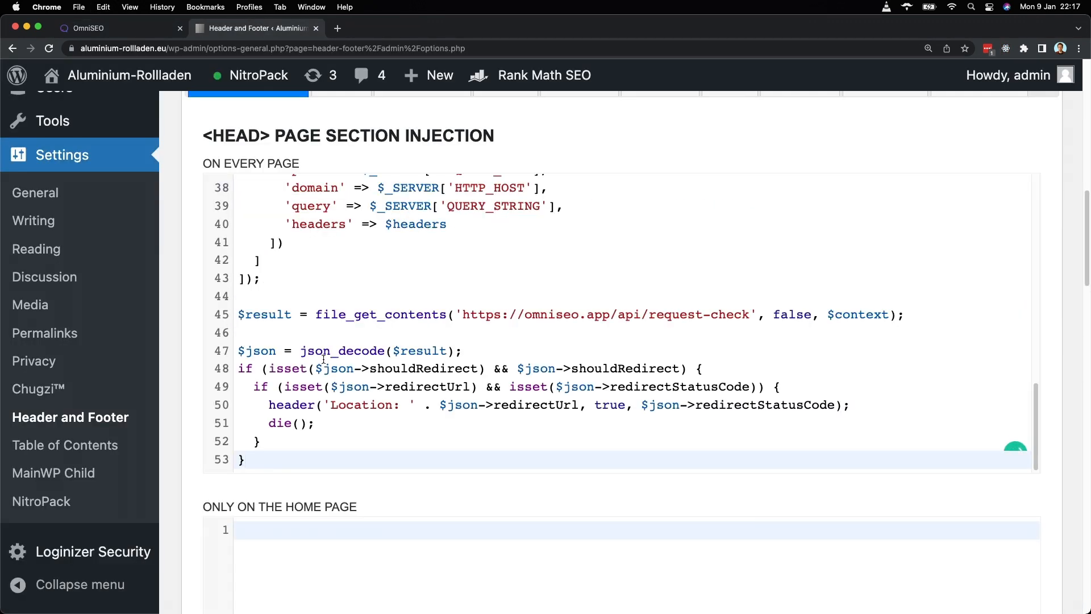
scroll(324, 359, up, 12)
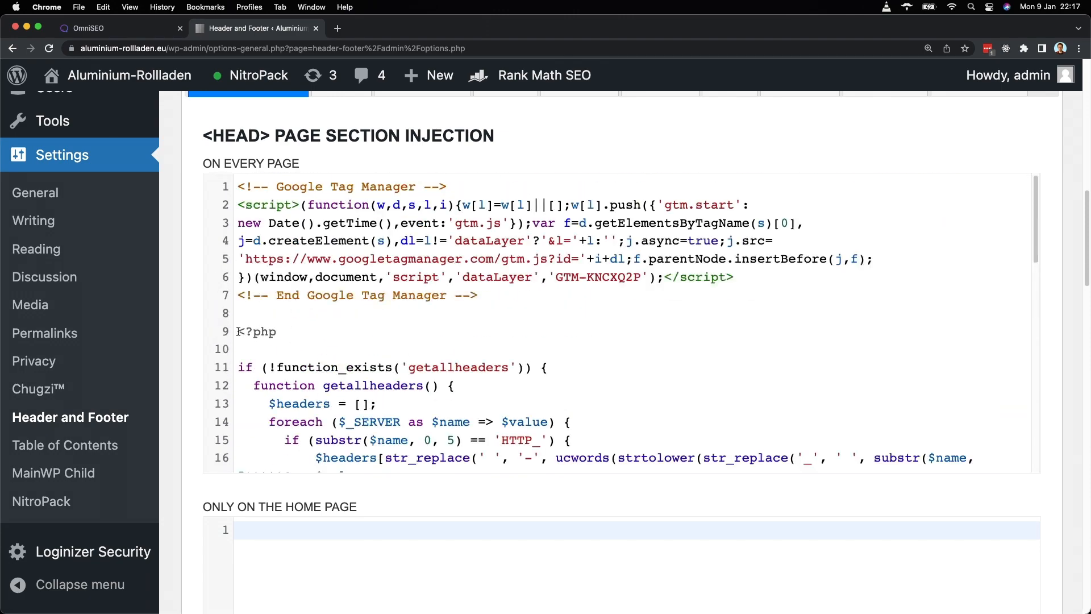
drag(238, 332, 276, 331)
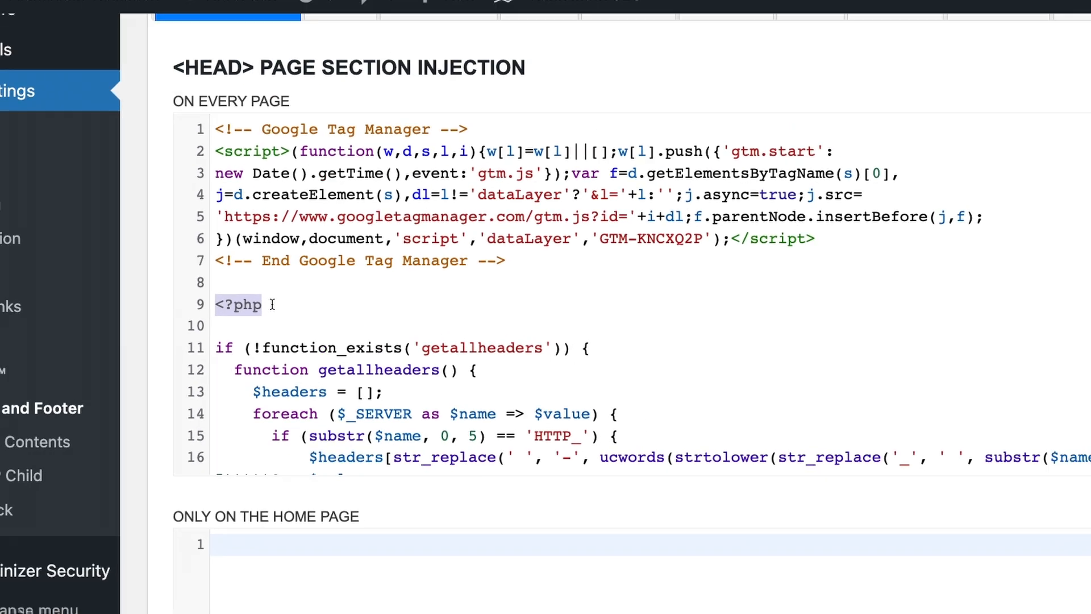
click(273, 304)
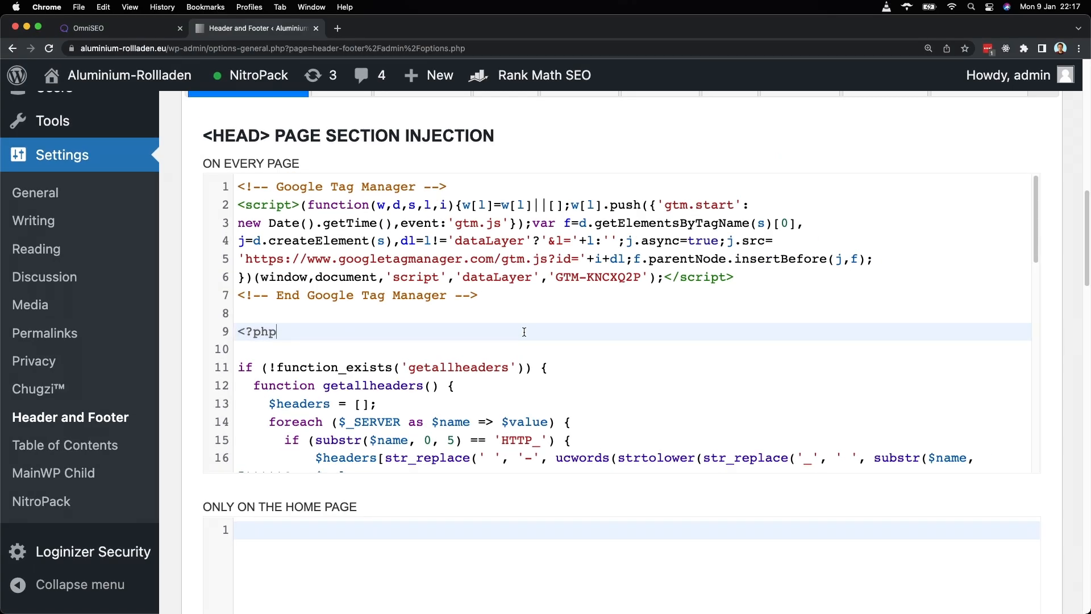
scroll(524, 331, up, 4)
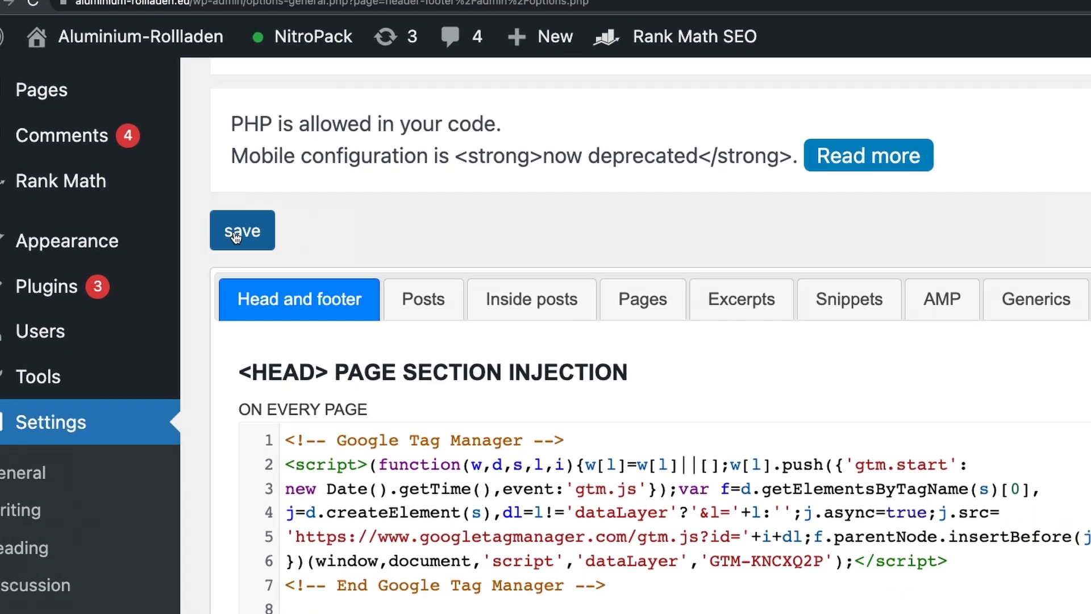
click(238, 233)
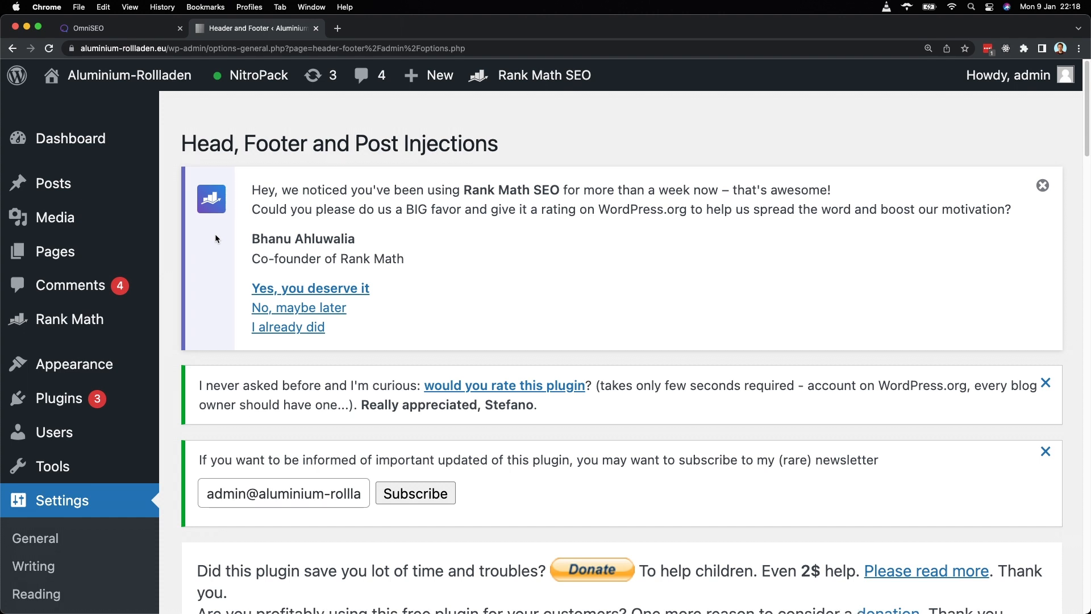
click(87, 48)
click(85, 48)
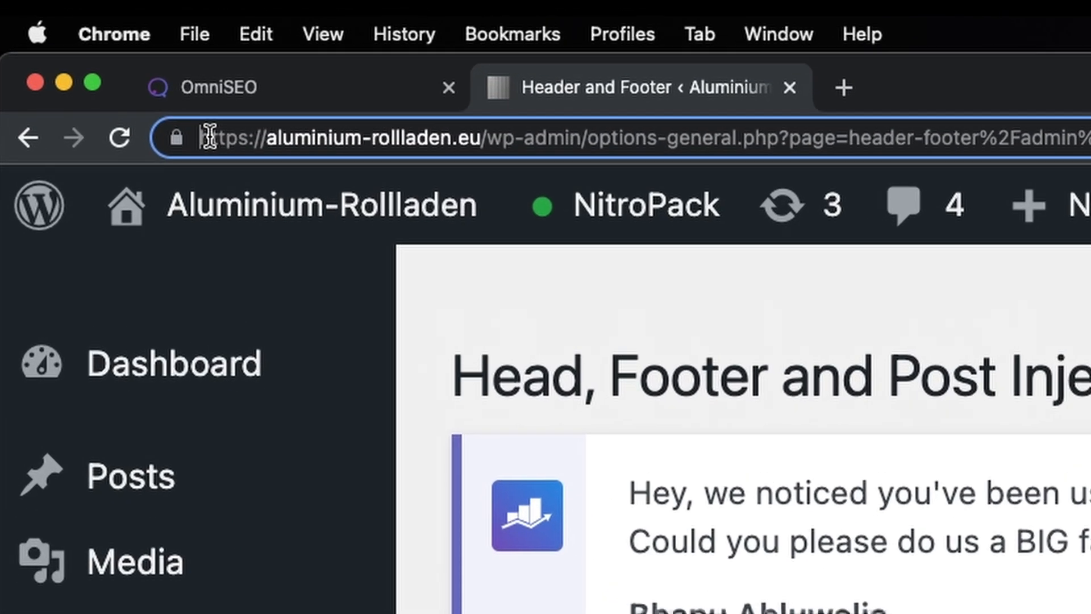
key(alt+shift+Right)
key(alt+shift+Right)
key(alt+shift+Right)
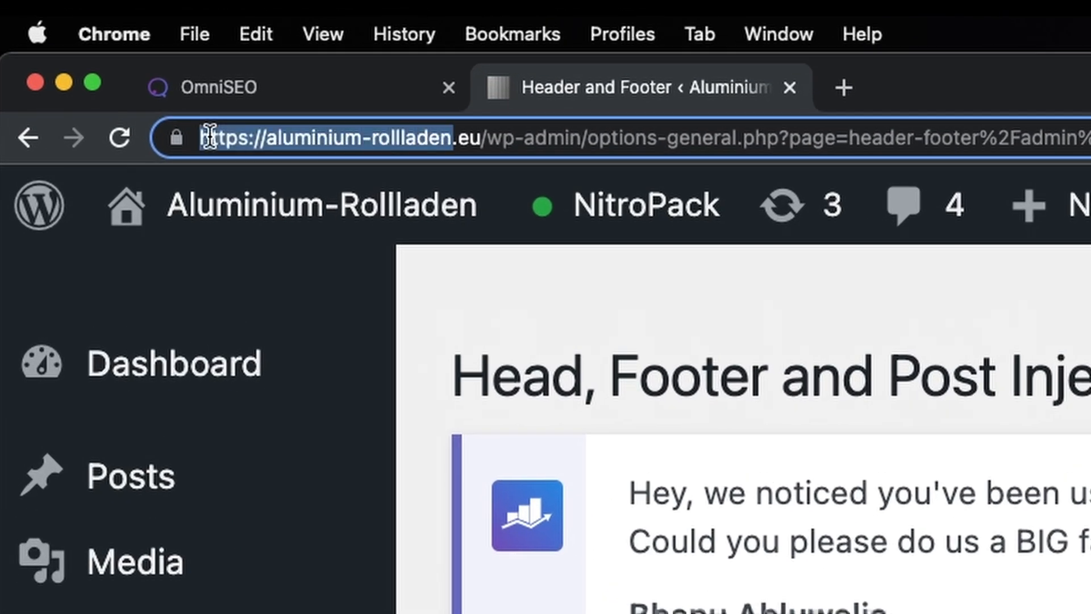
key(alt+shift+Right)
key(super+c)
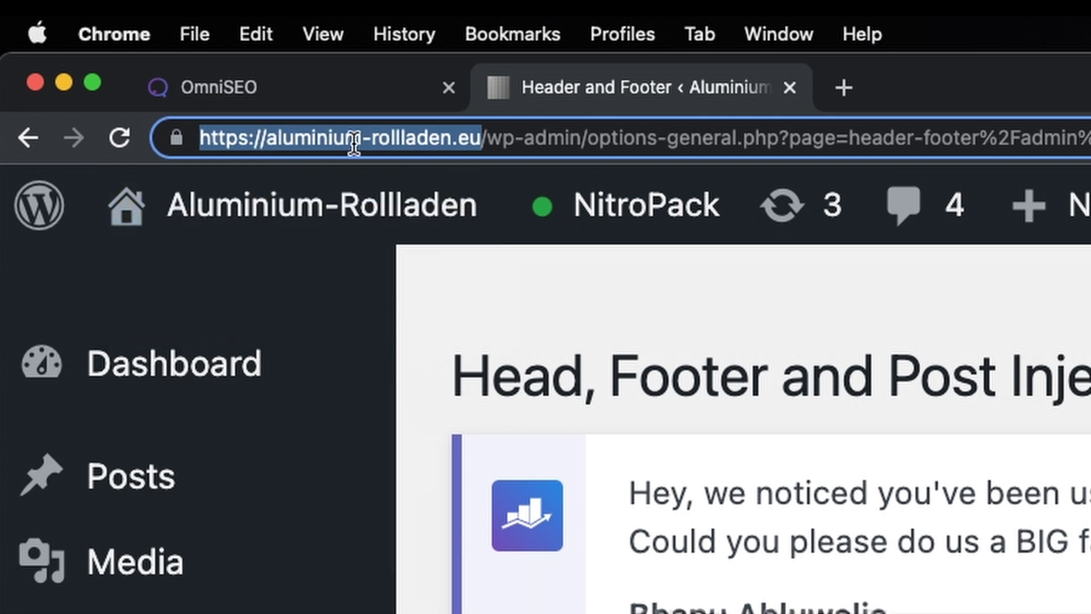
click(850, 87)
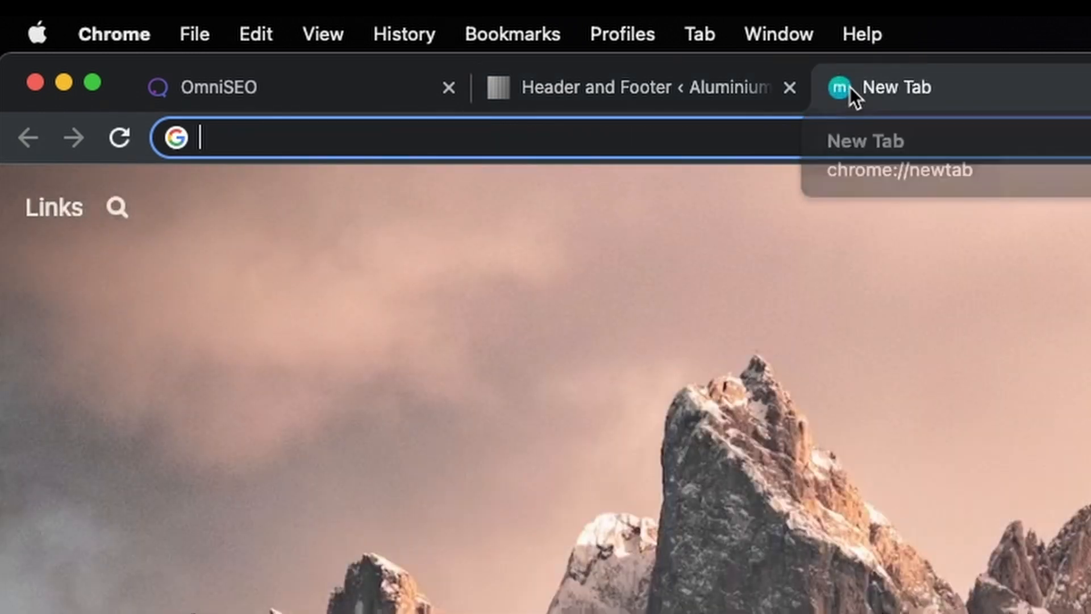
key(super+v)
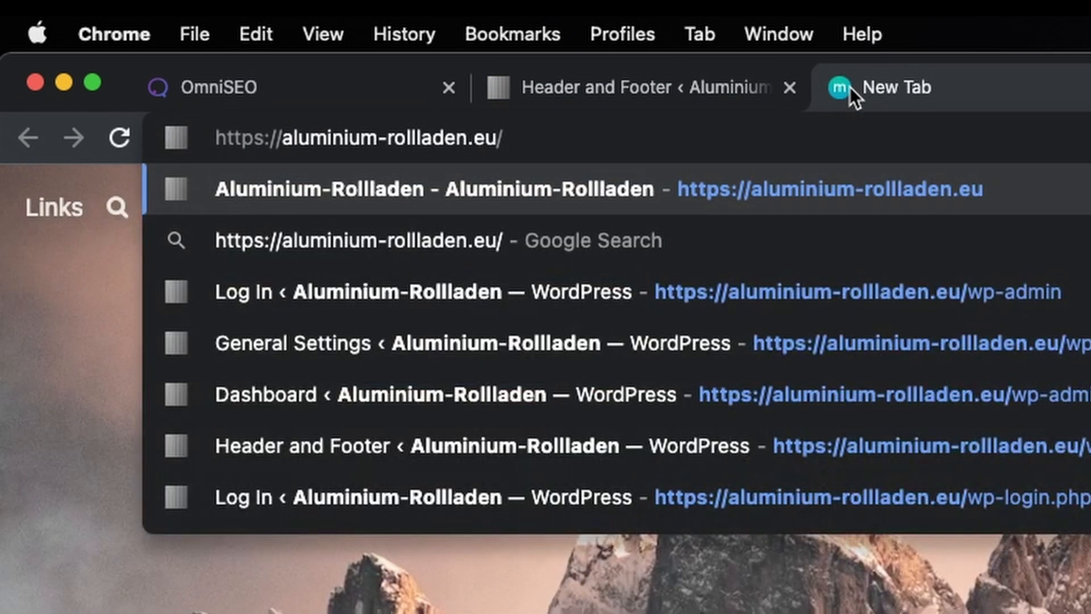
key(Return)
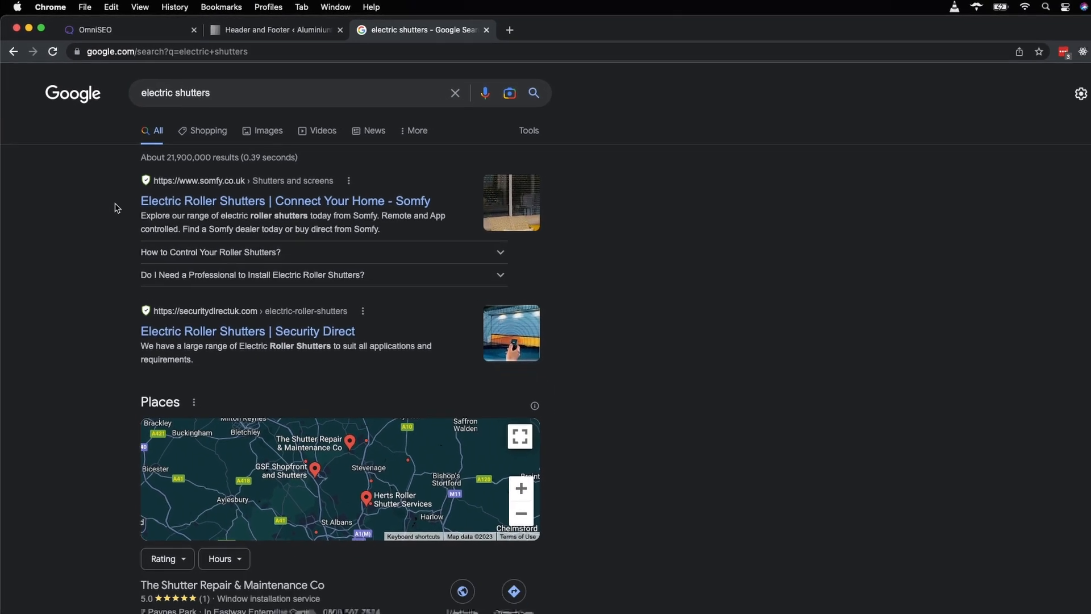
Turn off Redirect Humans for aluminium-rollladen.eu in the OmniSEO Bot Detection rules and update the behaviour
click(133, 31)
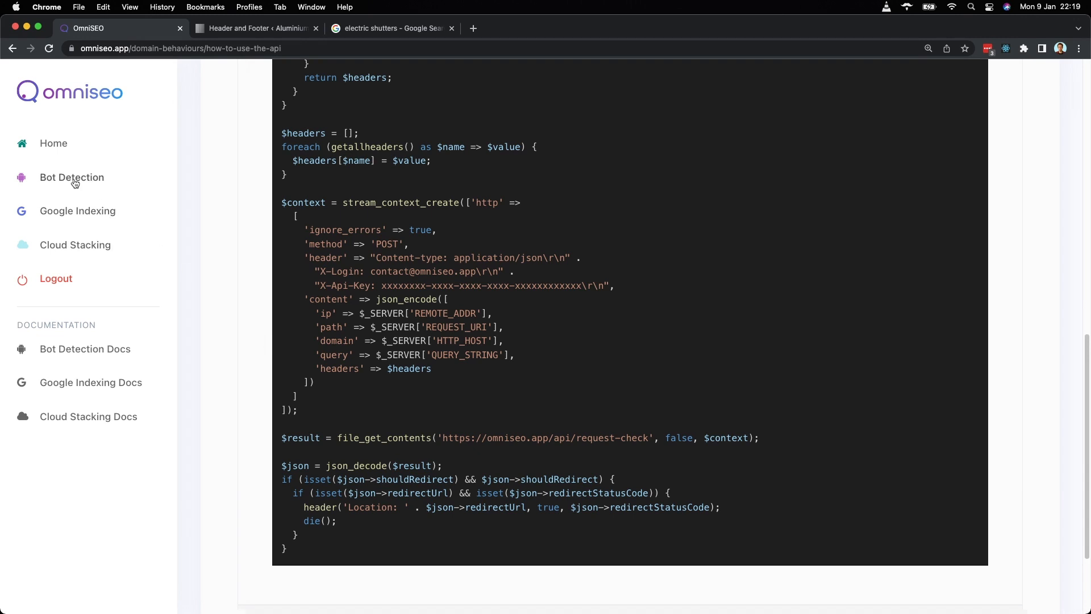
click(74, 183)
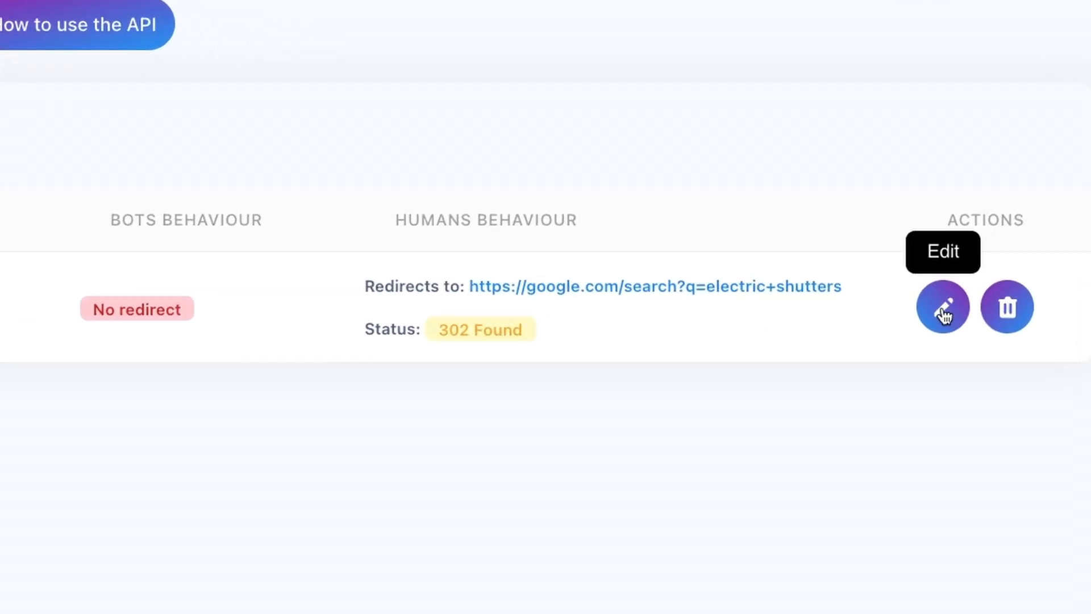
click(943, 312)
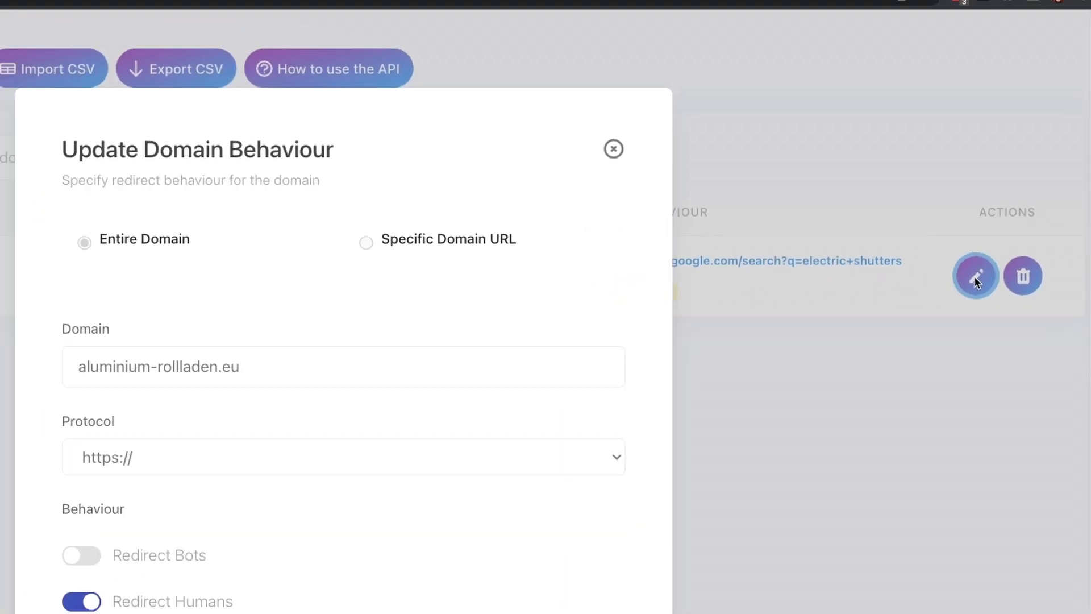
scroll(549, 265, down, 3)
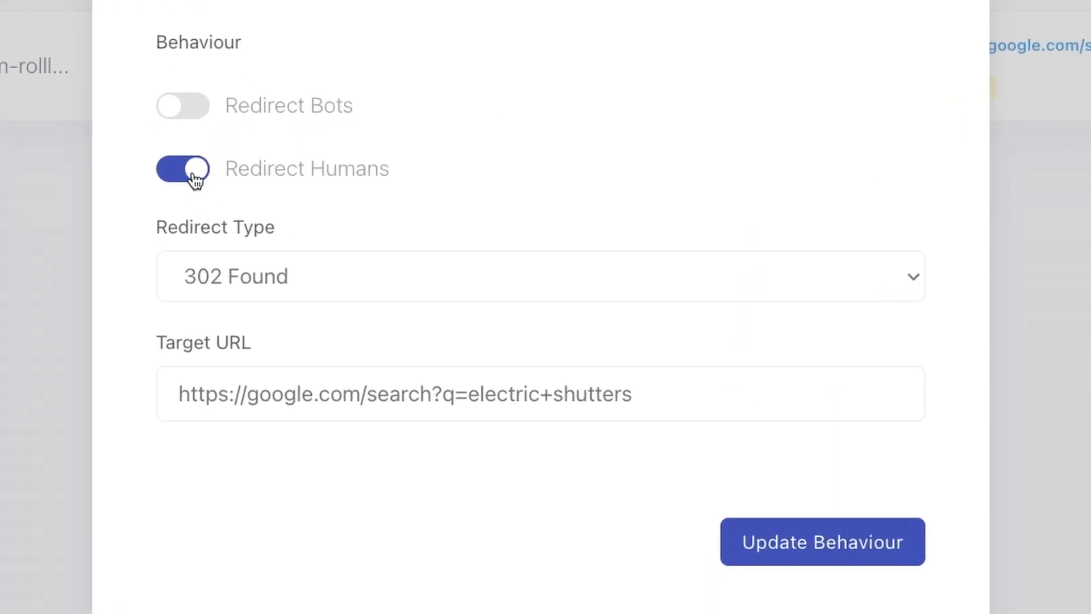
click(185, 178)
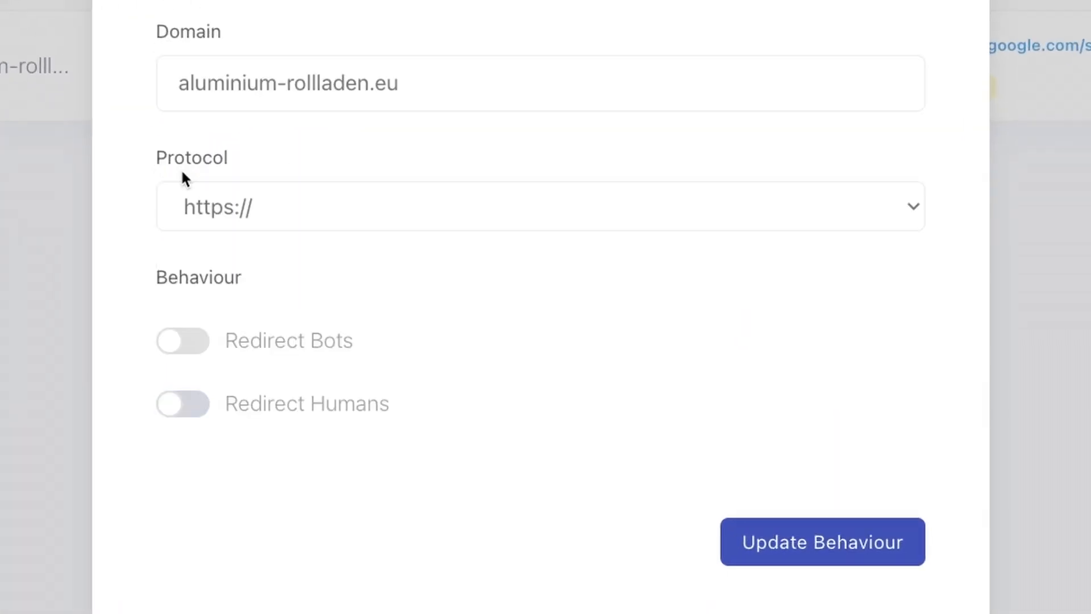
click(799, 542)
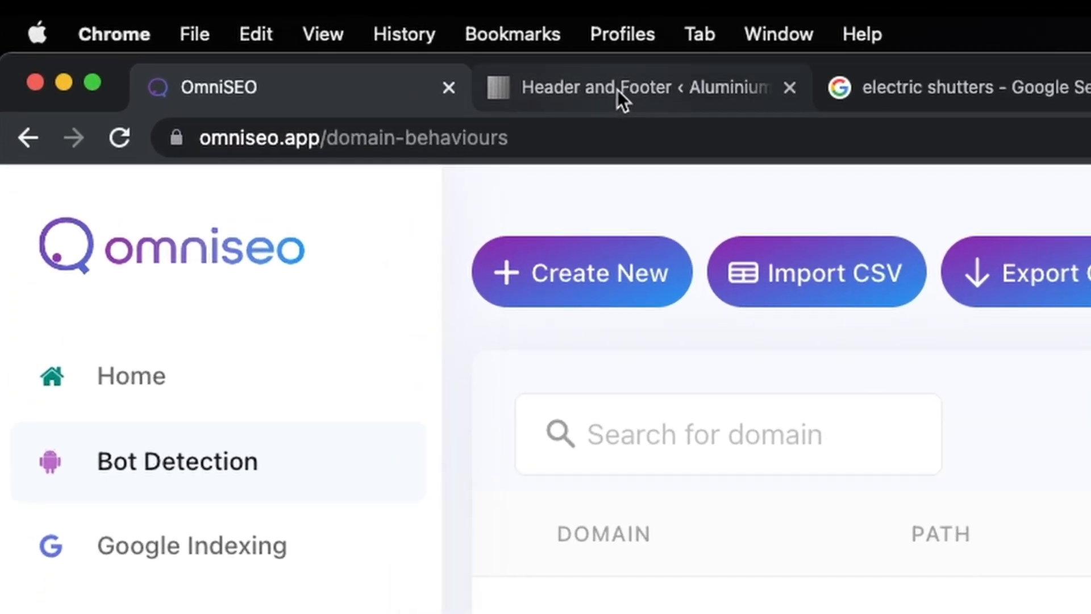
Load the copied root address of the WordPress site in a new incognito window
click(617, 90)
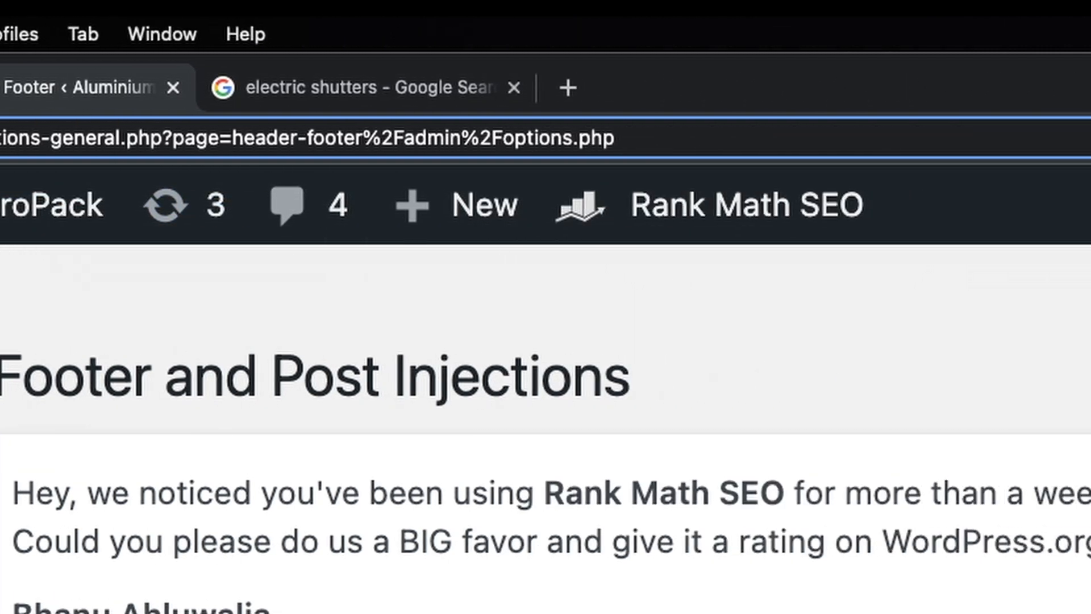
click(1059, 138)
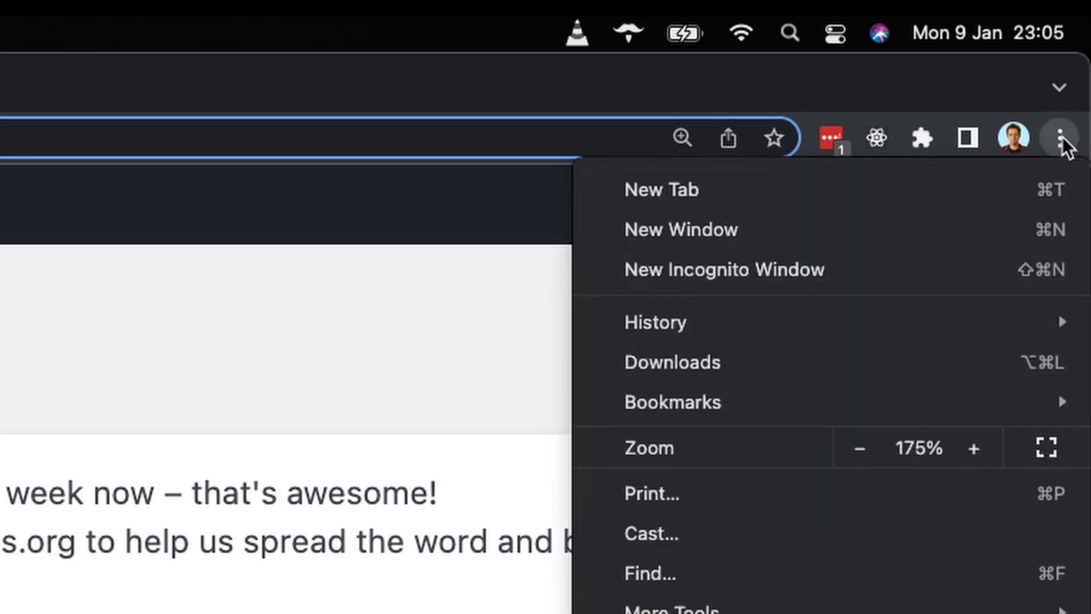
click(779, 278)
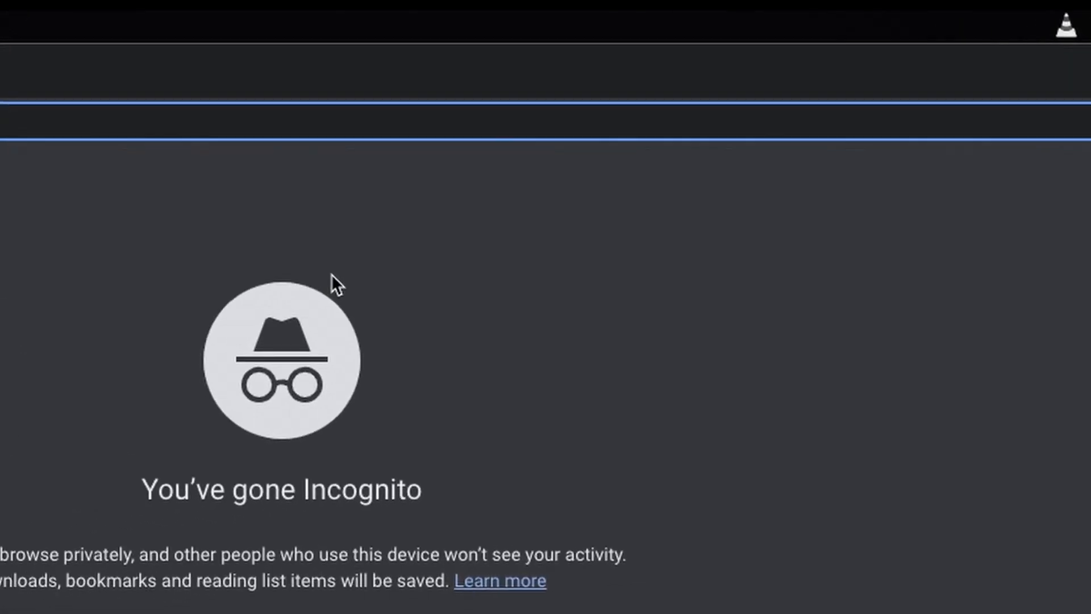
key(super+v)
key(Return)
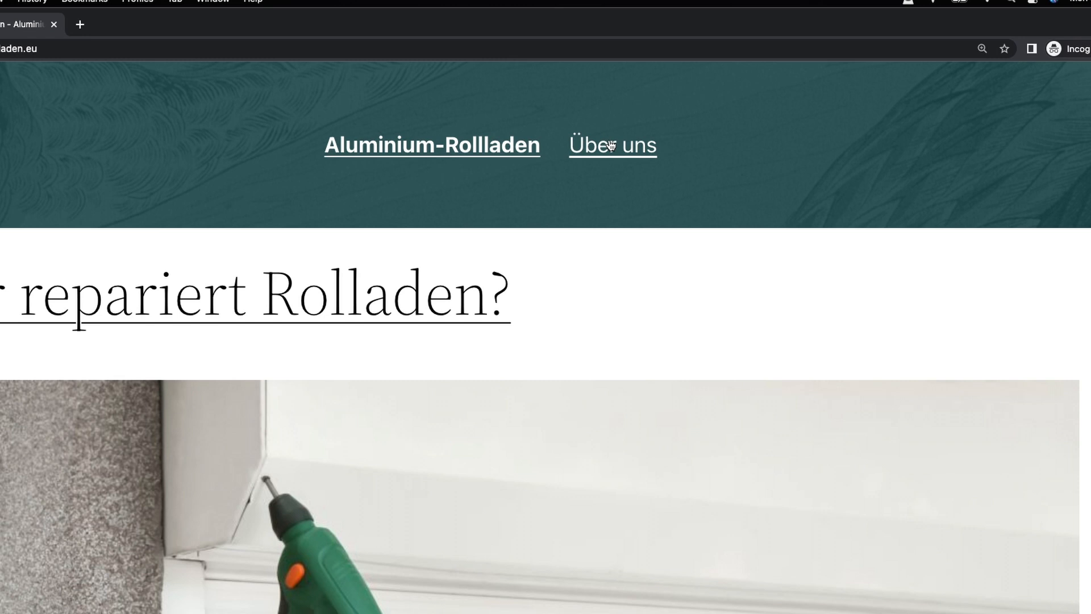
Open the site's Über uns page and copy its path /uber-uns/ from the address
click(611, 146)
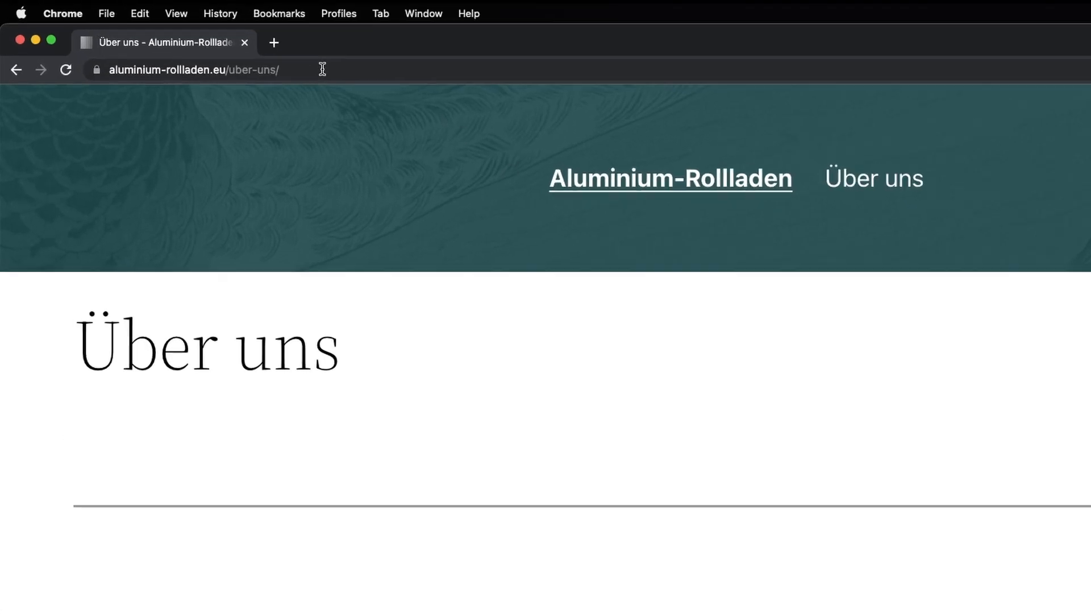
click(322, 69)
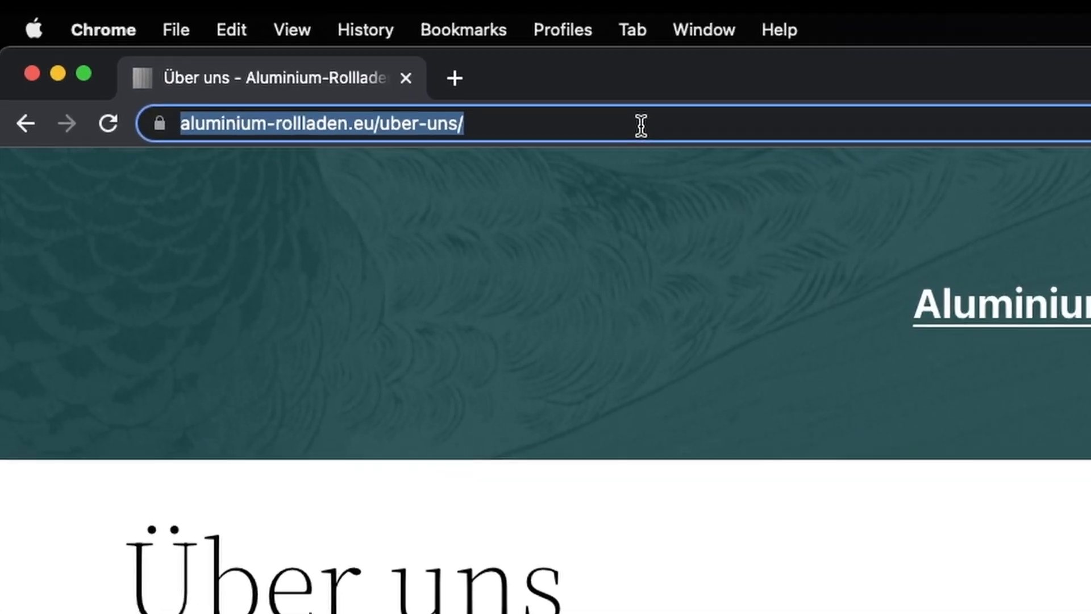
click(323, 69)
key(alt+shift+Left)
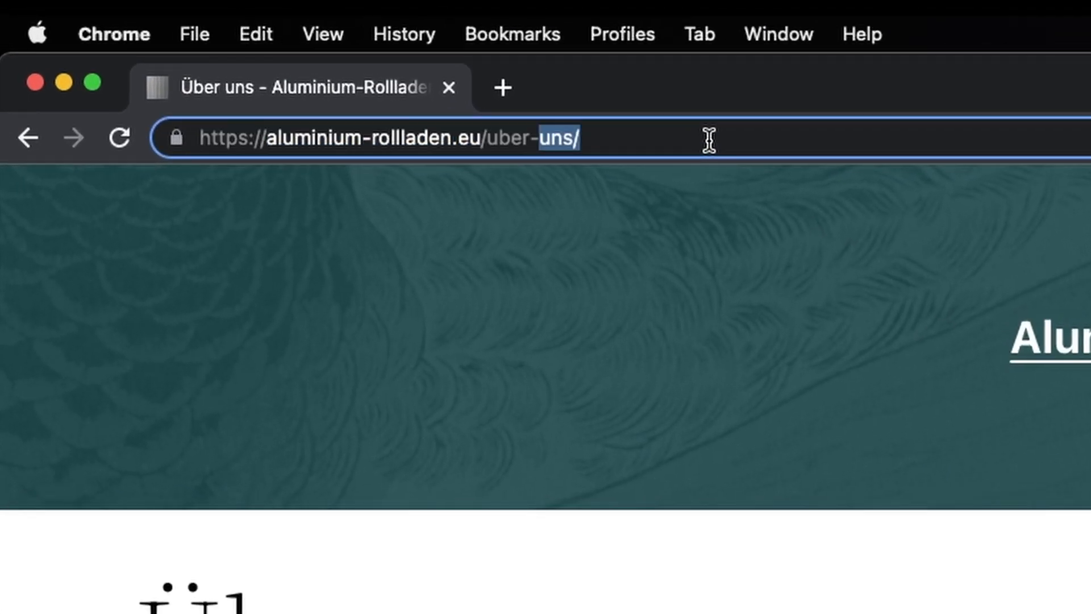
key(alt+shift+Left)
key(alt+shift+Left)
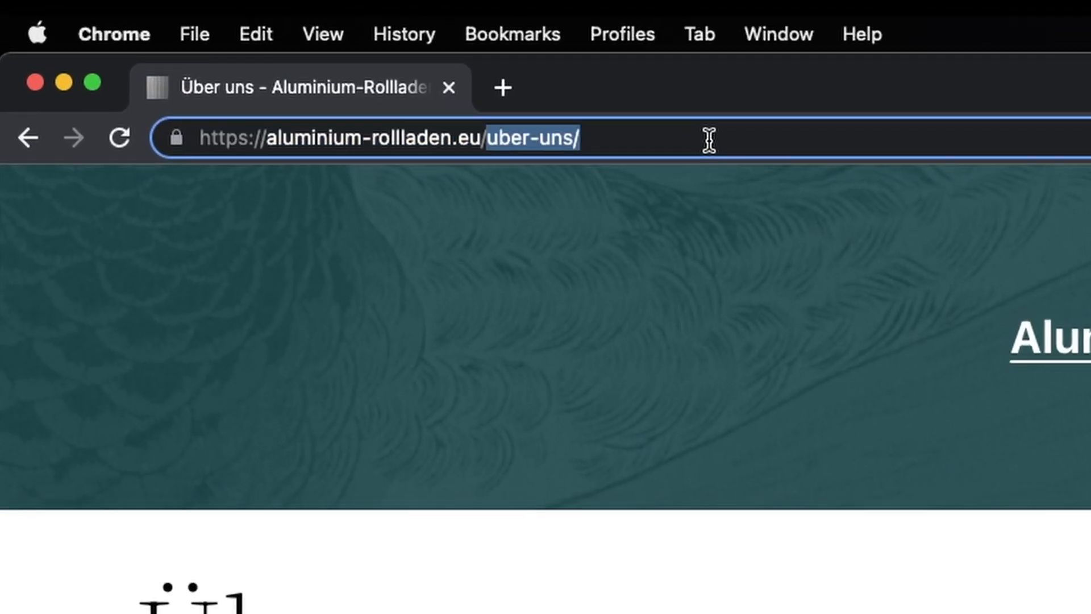
key(super+c)
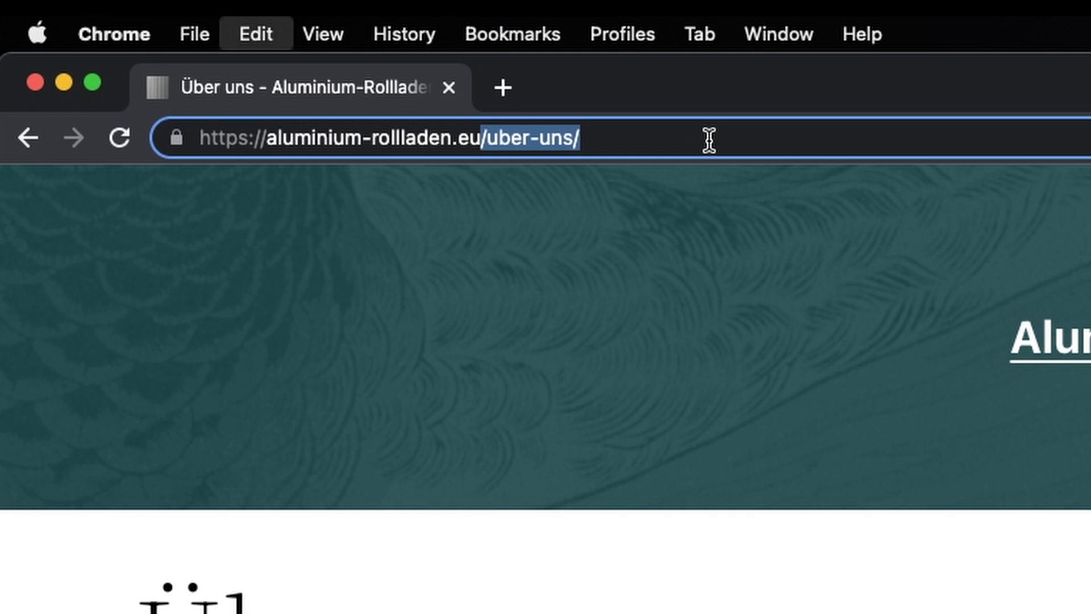
key(Right)
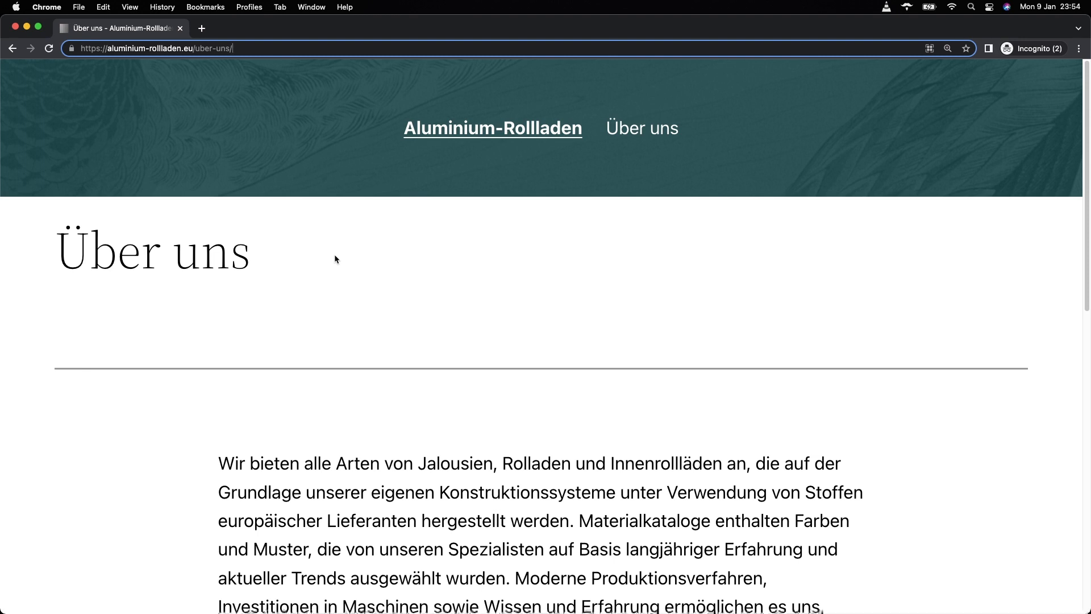
Switch to OmniSEO and start a specific-URL behaviour for the domain aluminium-rollladen.eu with the path /uber-uns/
key(super+grave)
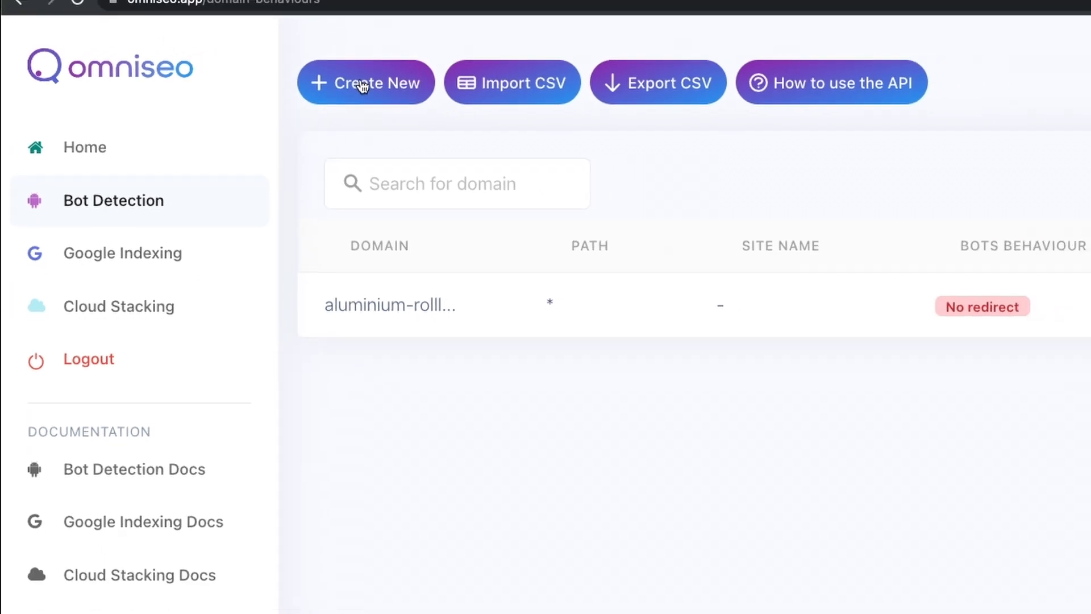
click(361, 85)
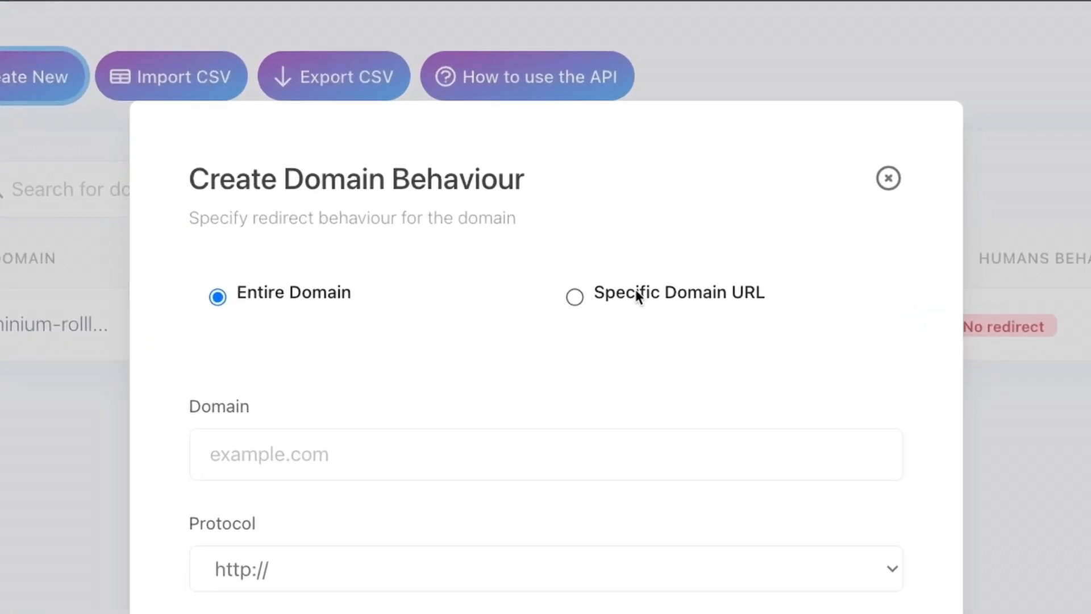
click(578, 309)
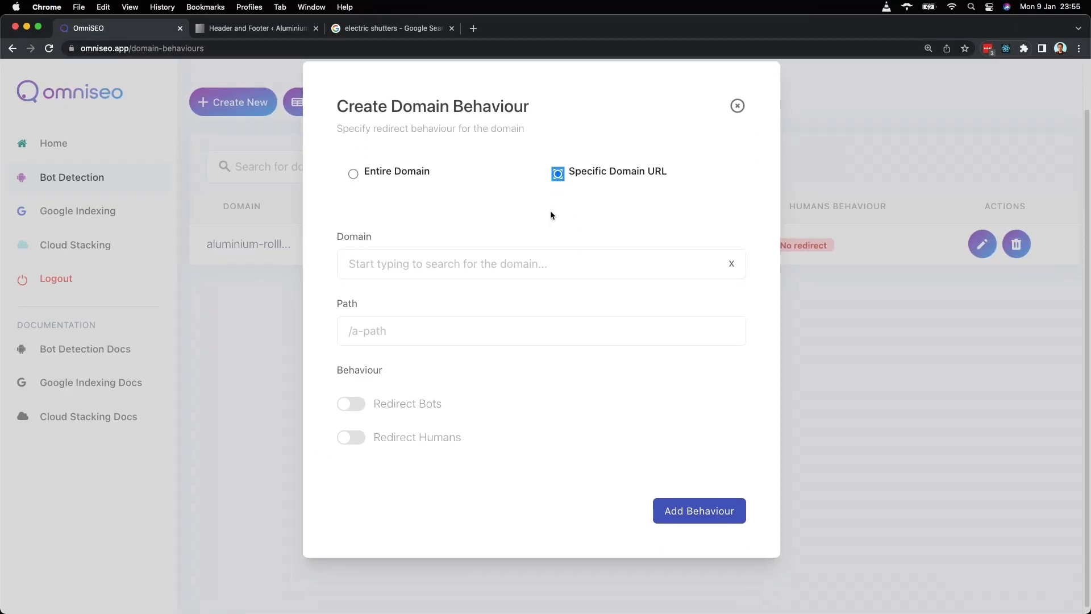
click(379, 262)
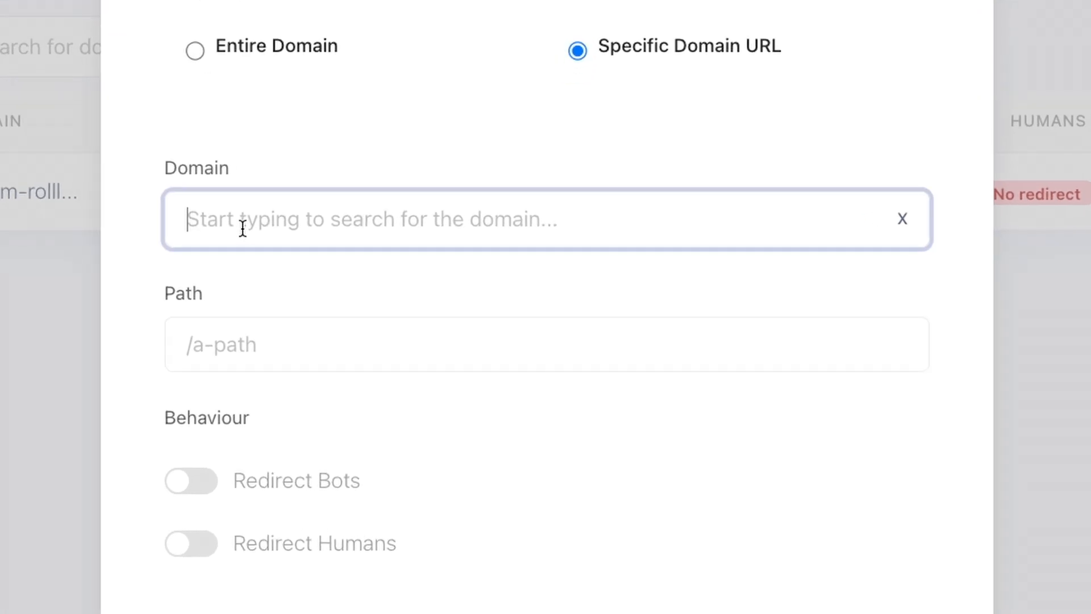
text(al)
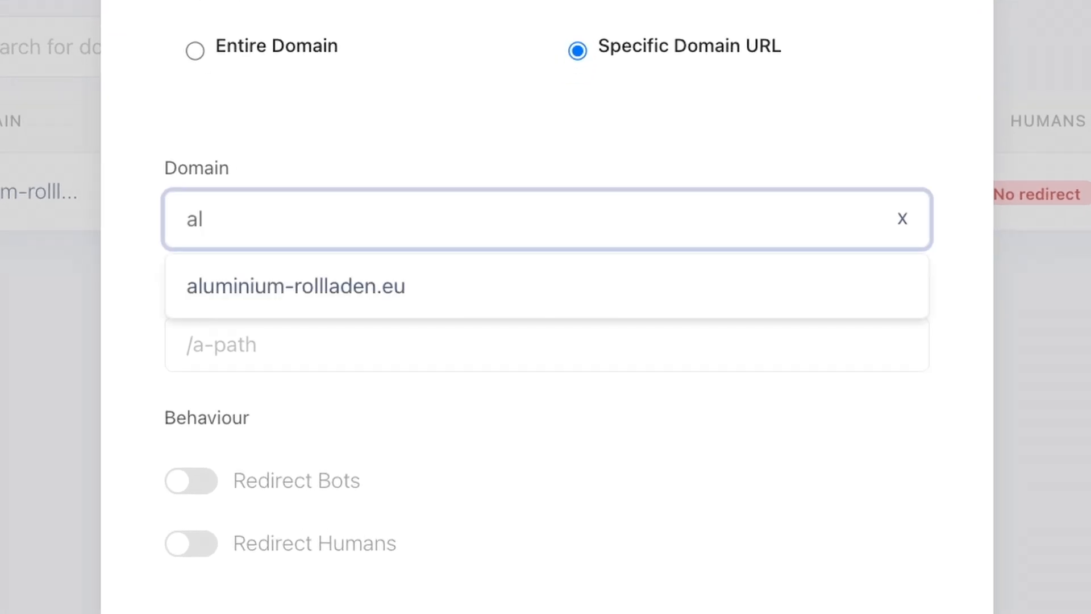
text(u)
click(302, 285)
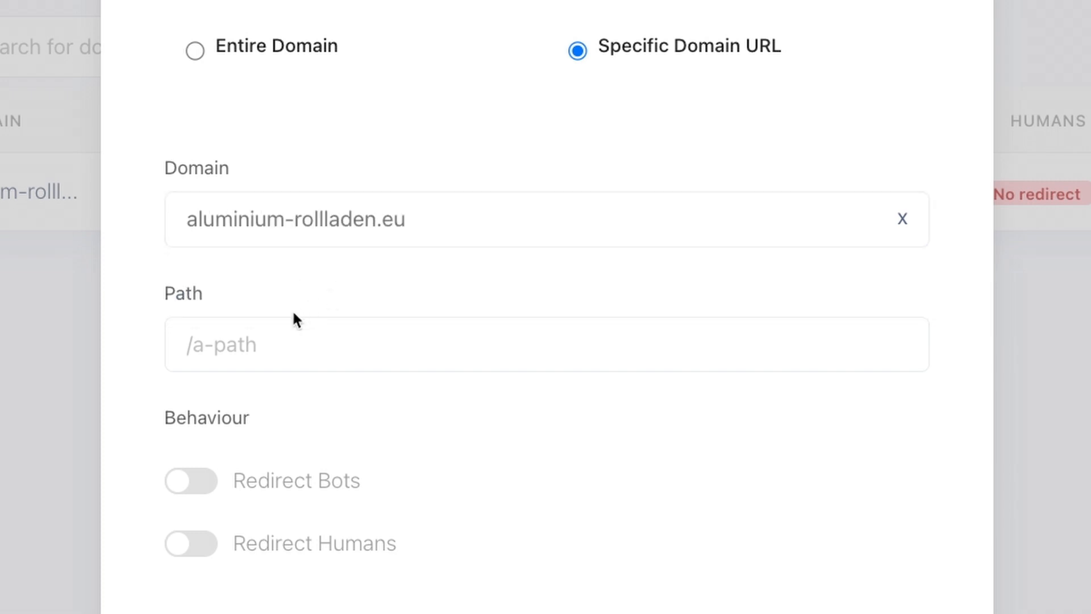
click(234, 341)
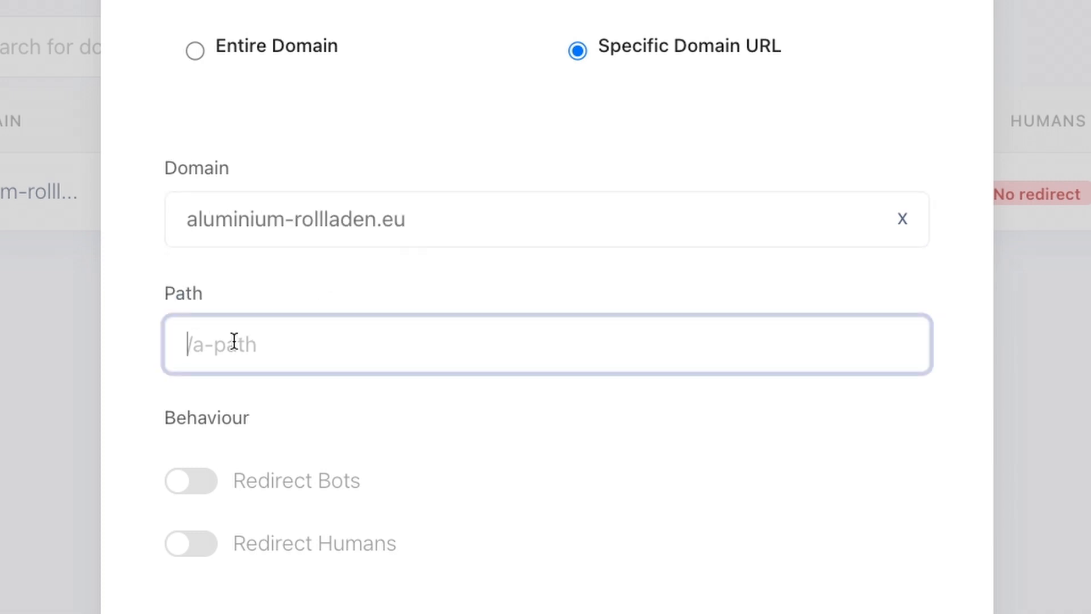
key(ctrl+v)
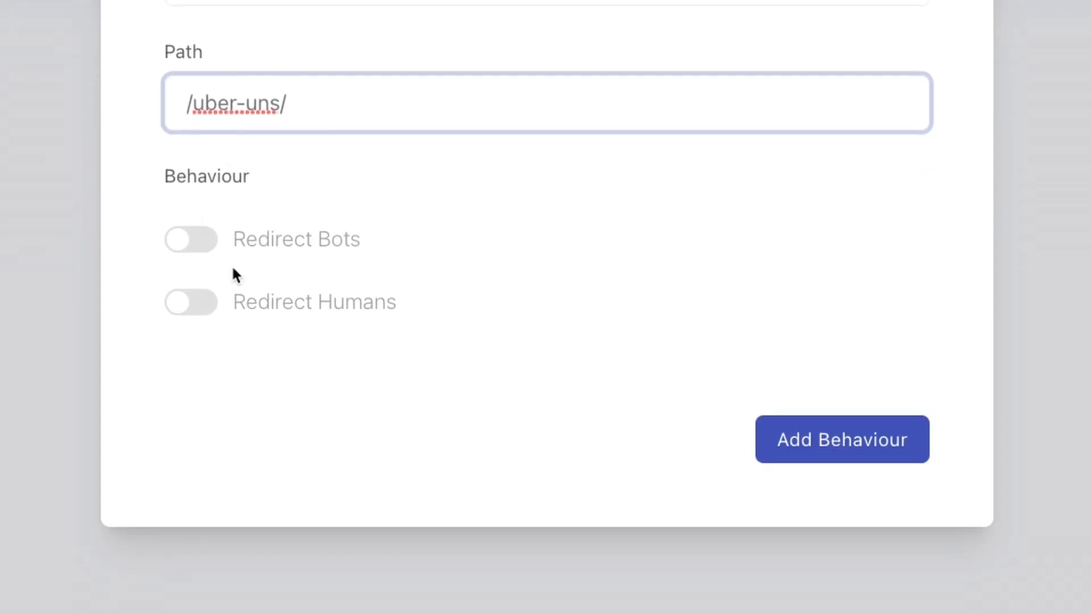
Enable Redirect Humans for the new behaviour with the redirect type 302 Found
click(187, 307)
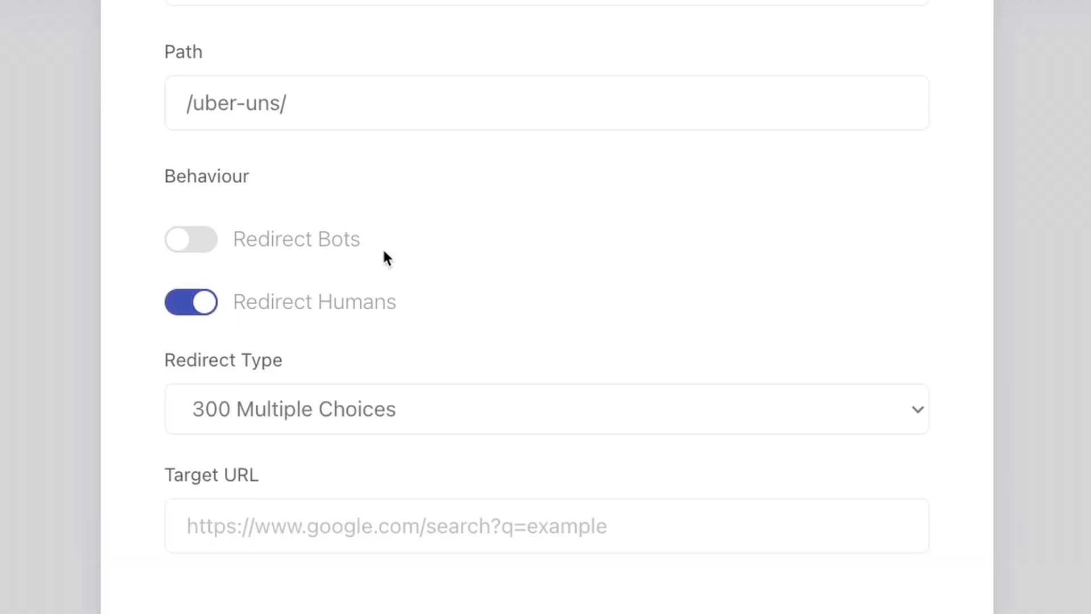
scroll(582, 174, down, 4)
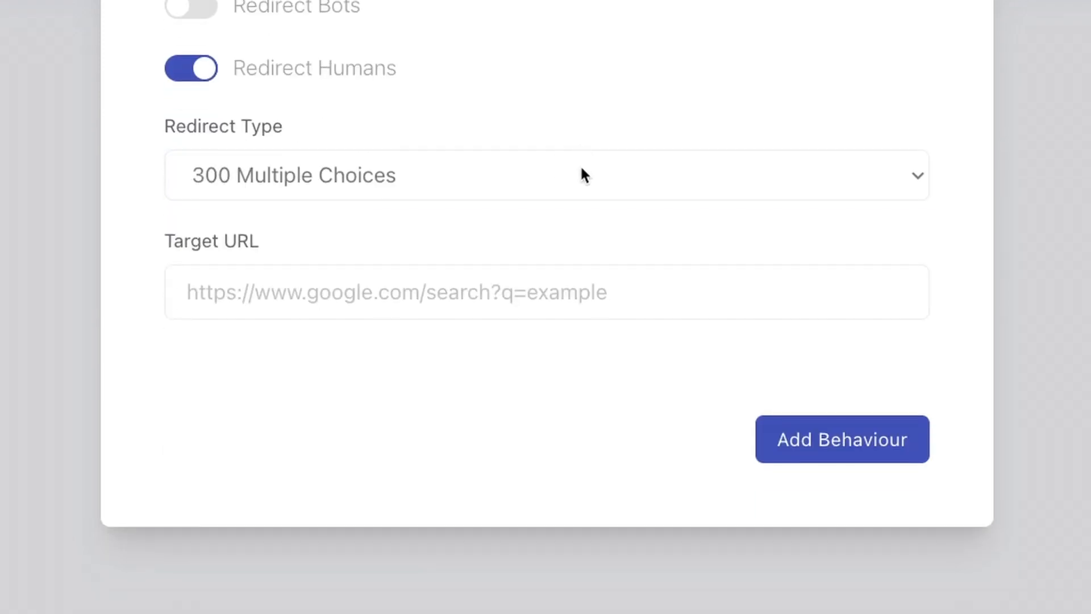
click(250, 177)
click(229, 248)
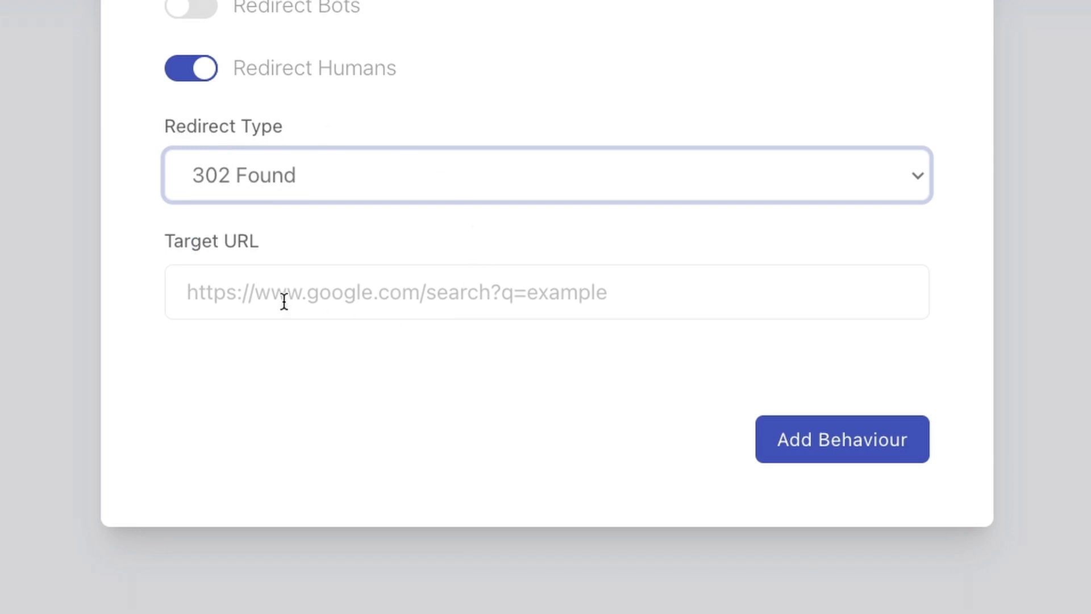
click(237, 280)
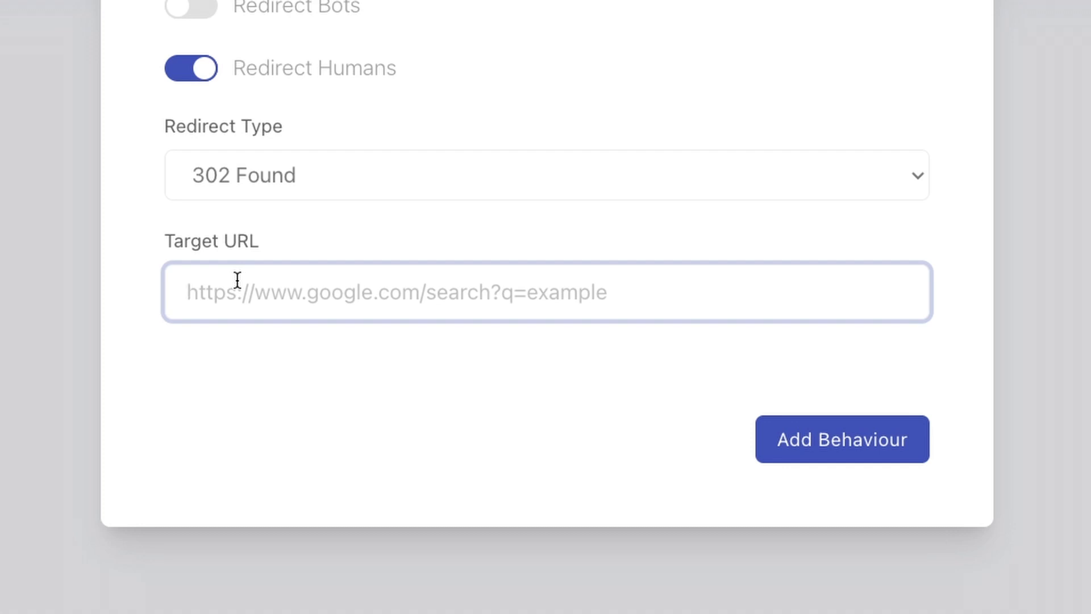
text(https://google.com/search?q=)
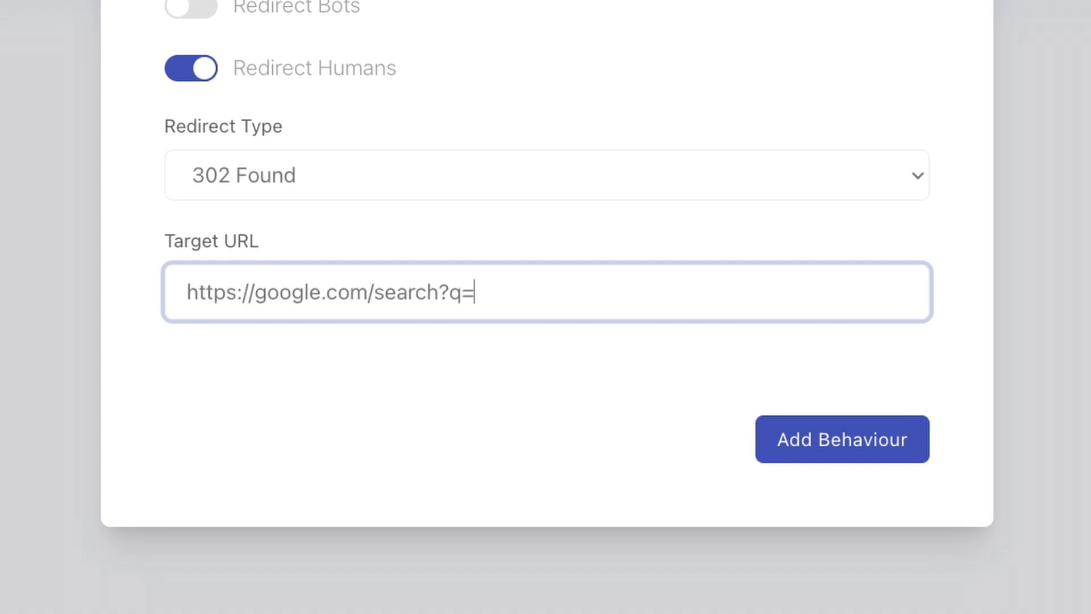
text(electric)
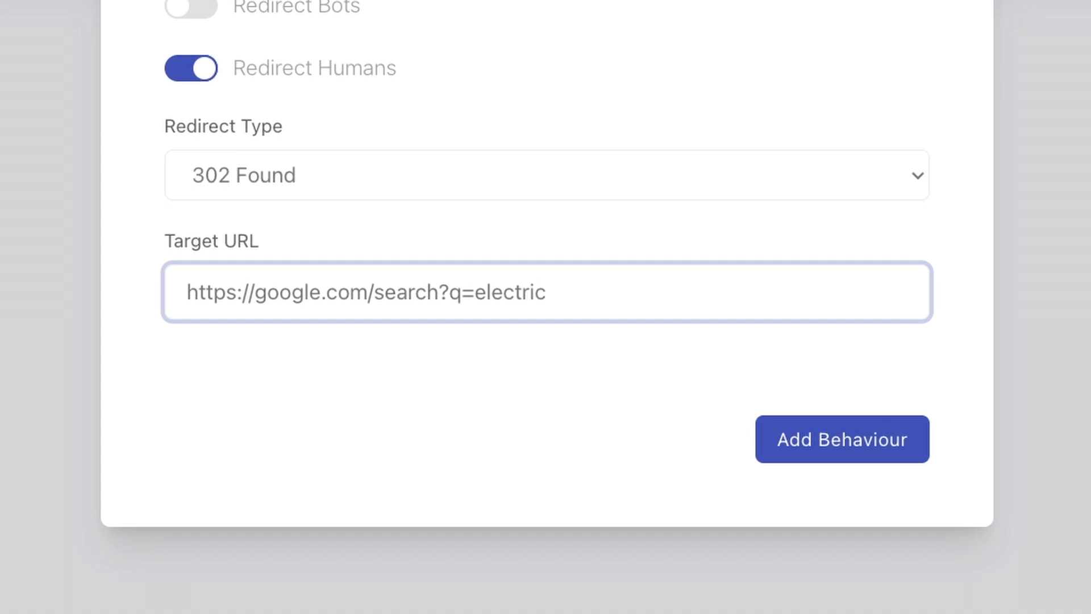
text(+blinds)
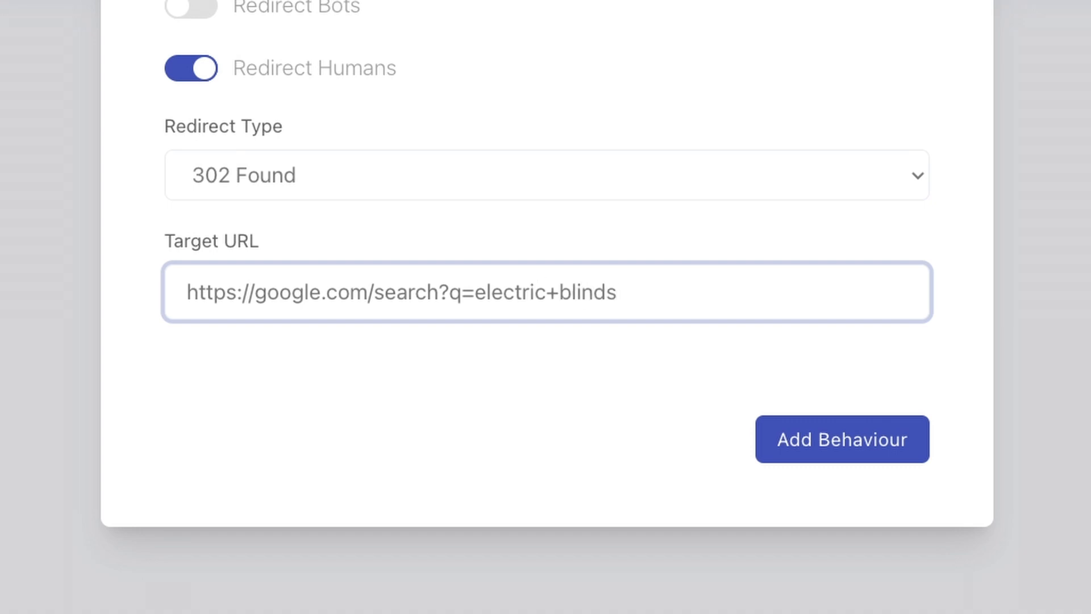
click(542, 399)
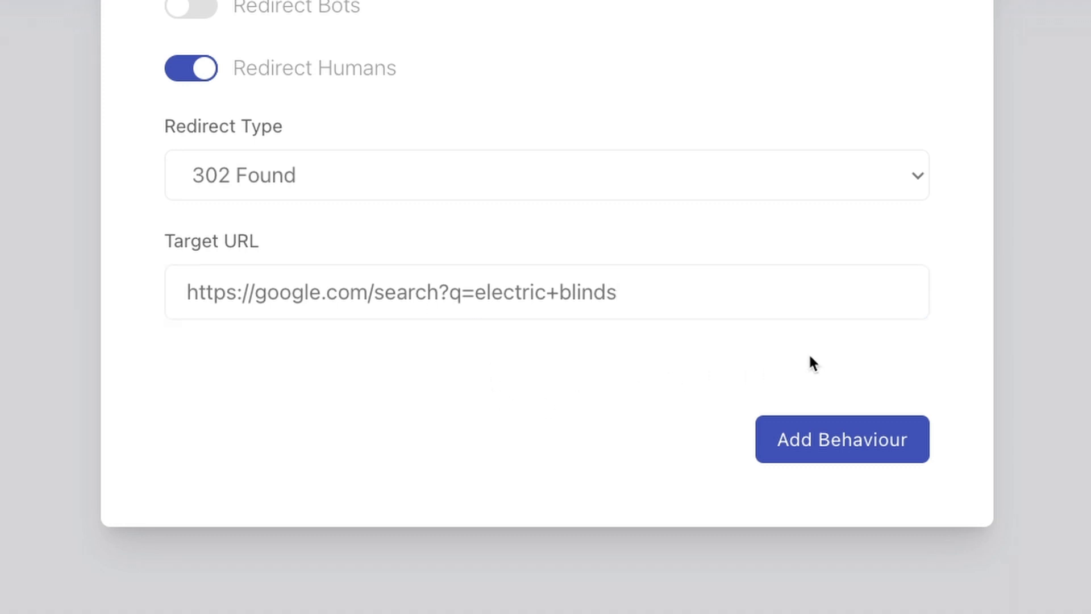
click(816, 443)
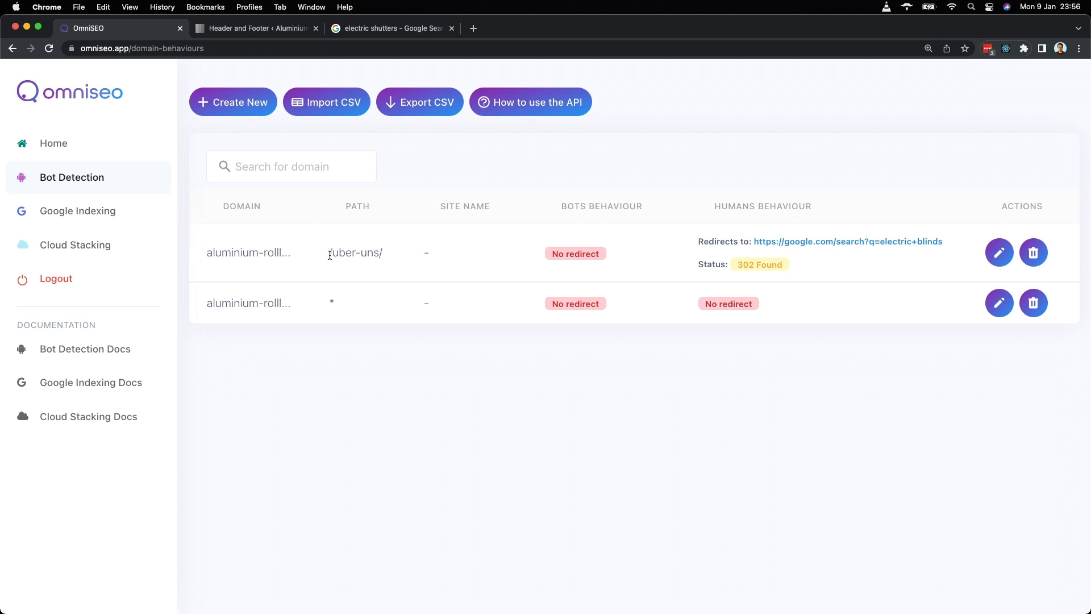
Check the path of the new rule and reload the Über uns page in the incognito window to test its redirect
drag(332, 254, 384, 257)
click(446, 333)
key(super+grave)
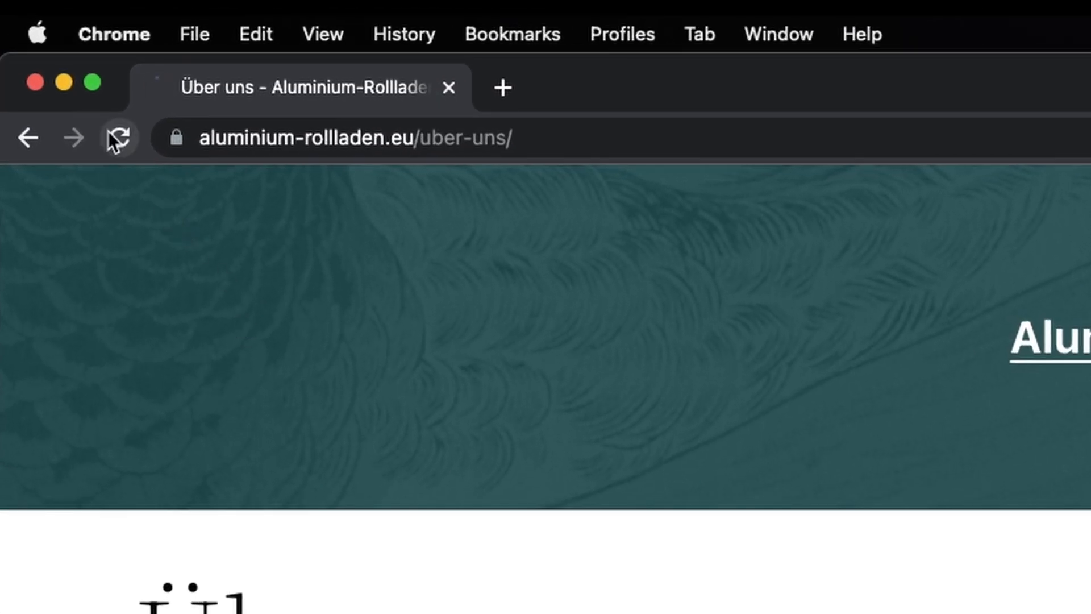
click(119, 138)
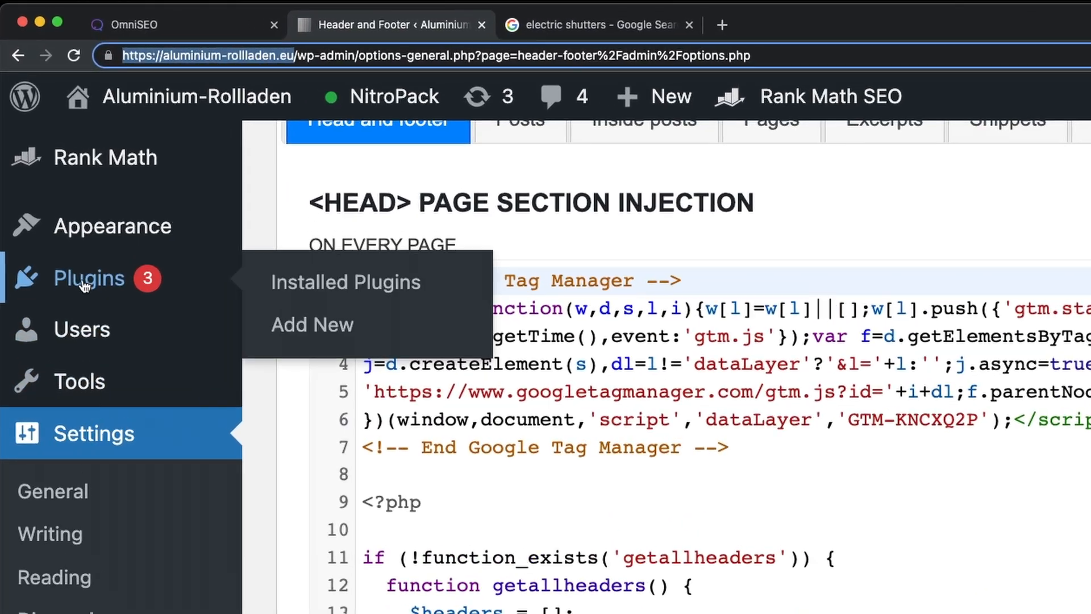
Open the NitroPack plugin's settings in WordPress and purge its cache
click(56, 196)
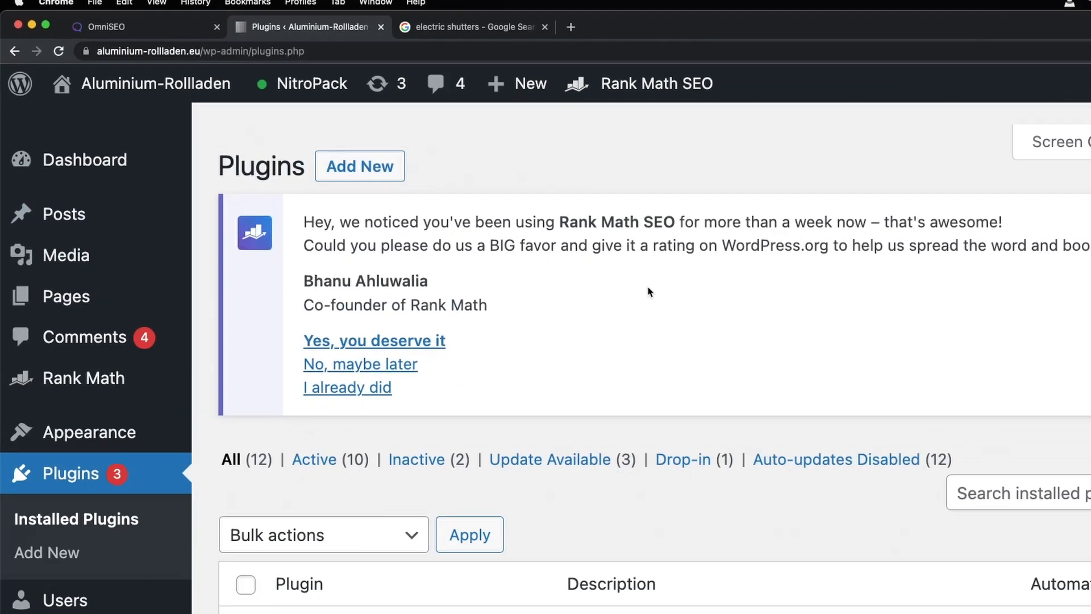
scroll(479, 223, down, 15)
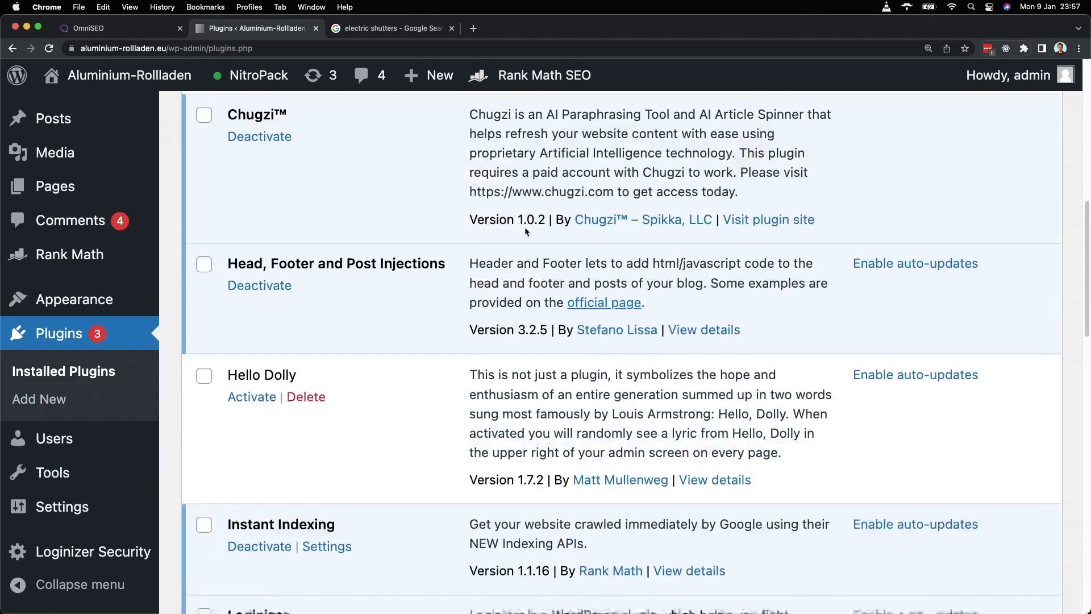
scroll(525, 229, down, 8)
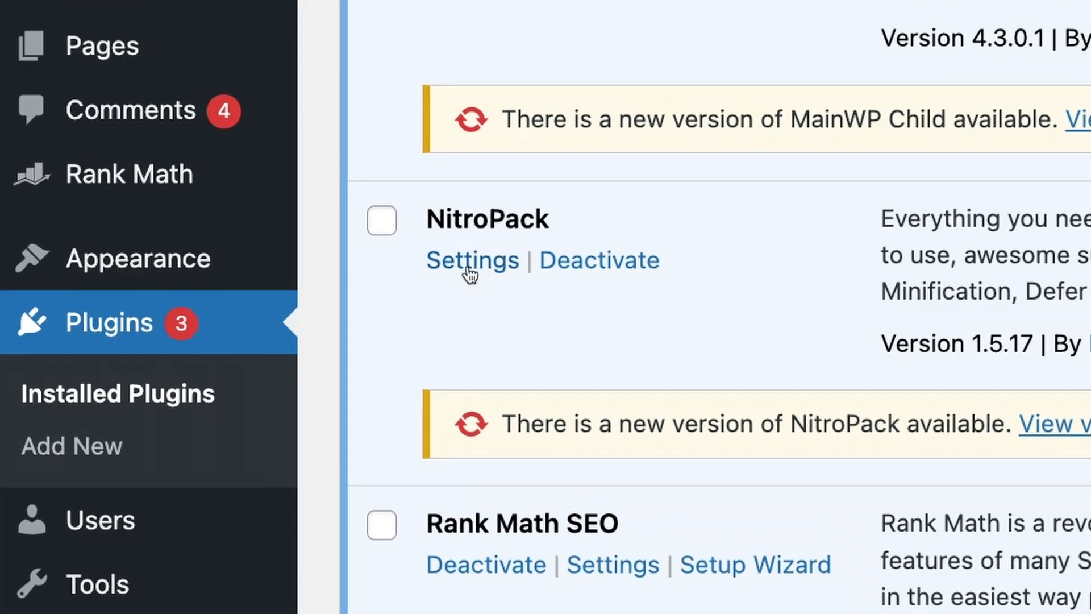
click(465, 270)
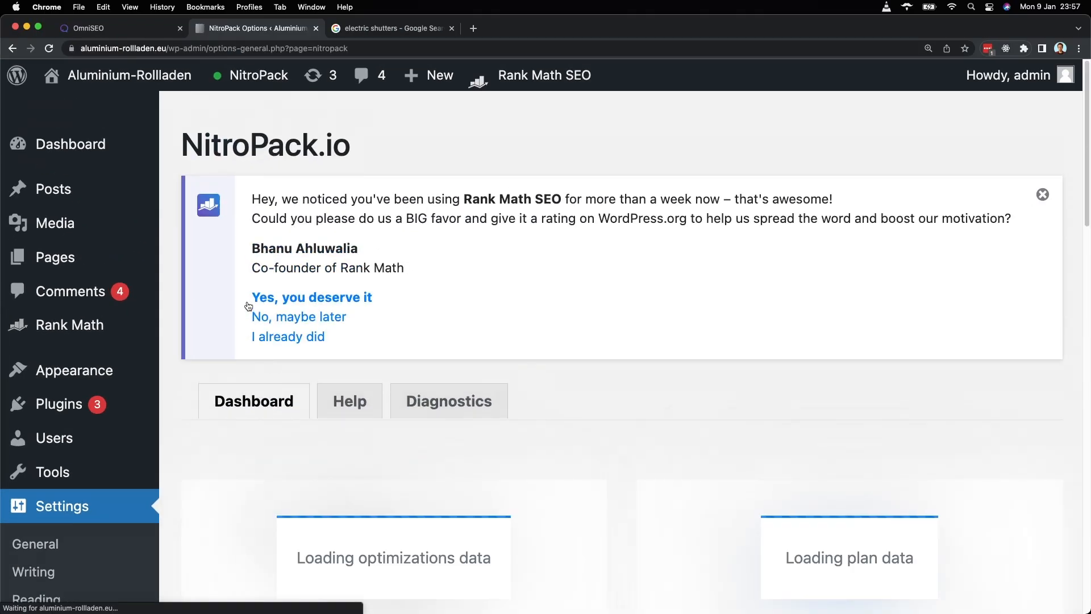
scroll(443, 284, down, 5)
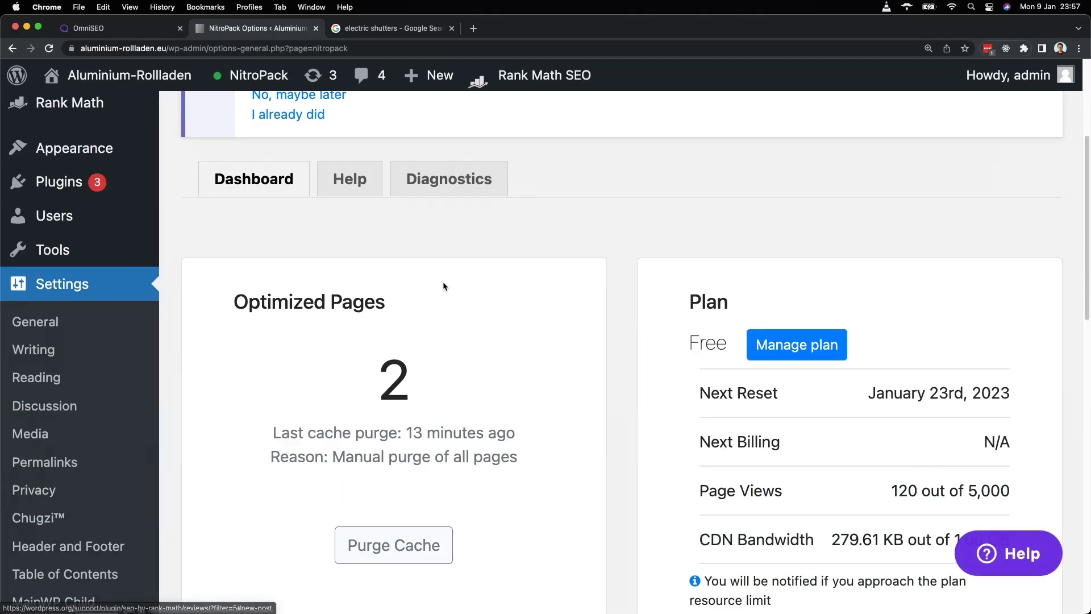
scroll(564, 261, down, 4)
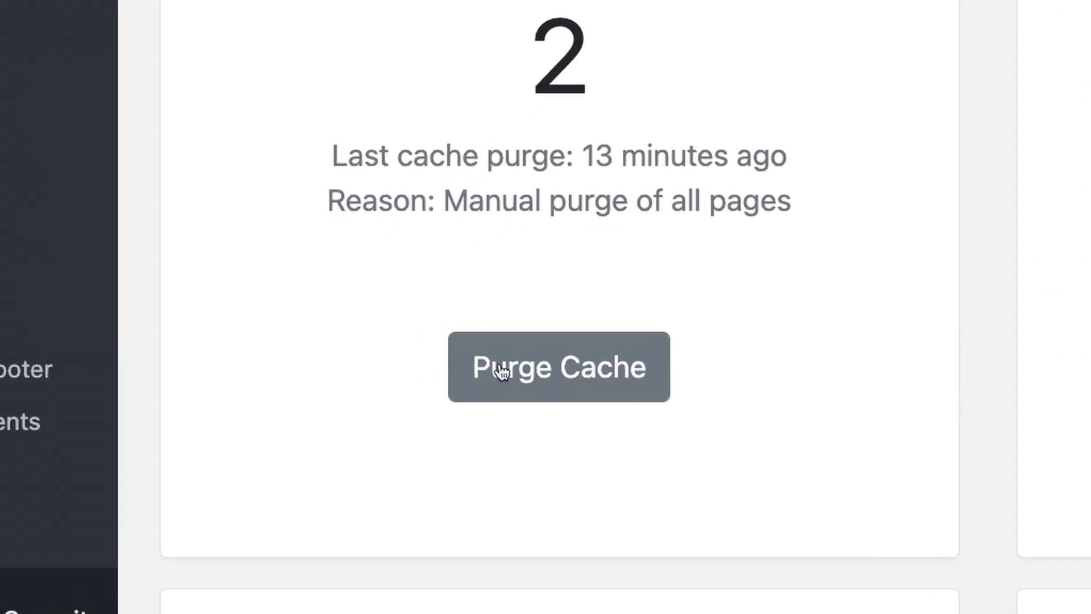
click(575, 367)
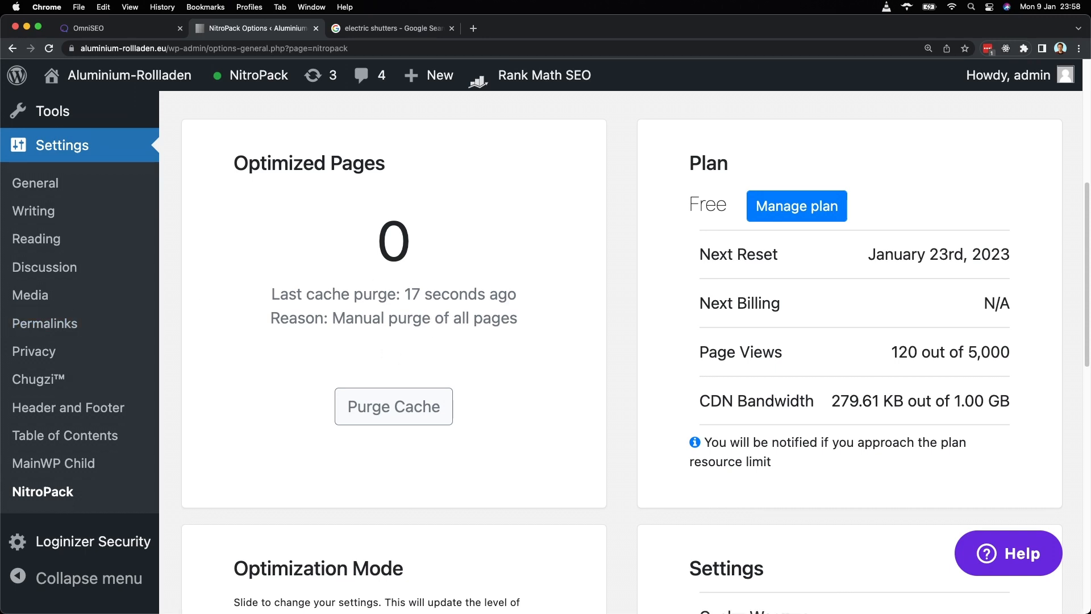
Retest the Über uns page by reloading it in the incognito window, and load aluminium-rollladen.eu in a new tab for comparison
key(super+grave)
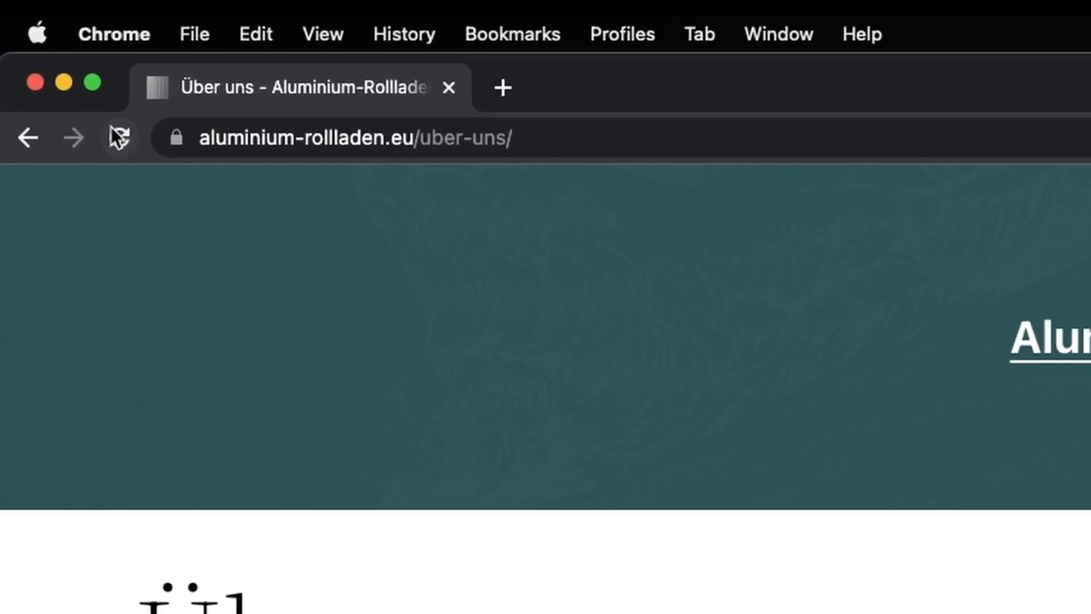
click(111, 127)
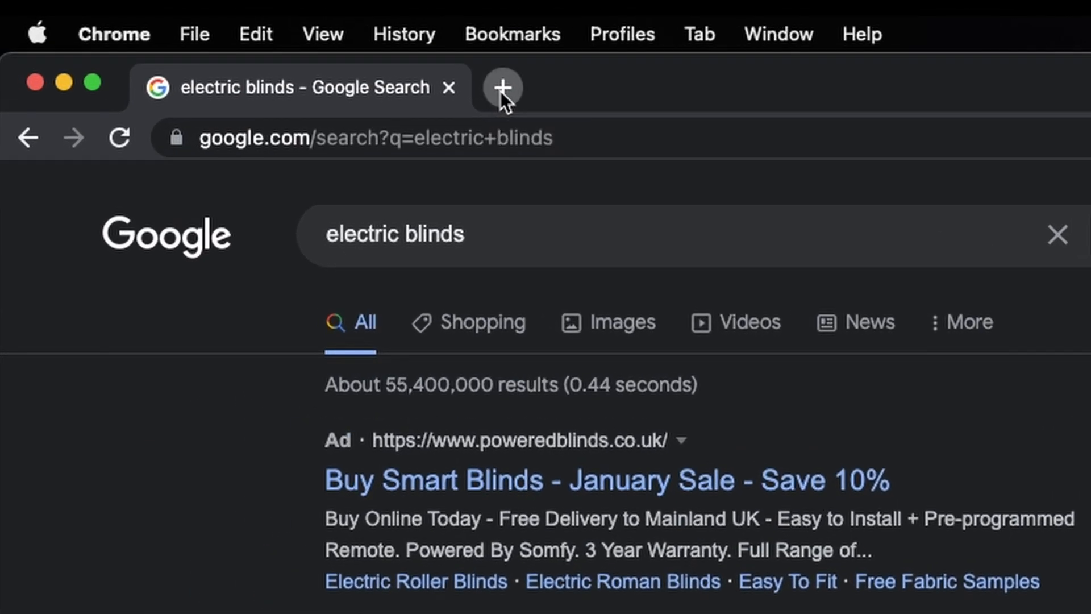
click(201, 28)
text(aluminium-rollladen.eu)
key(Return)
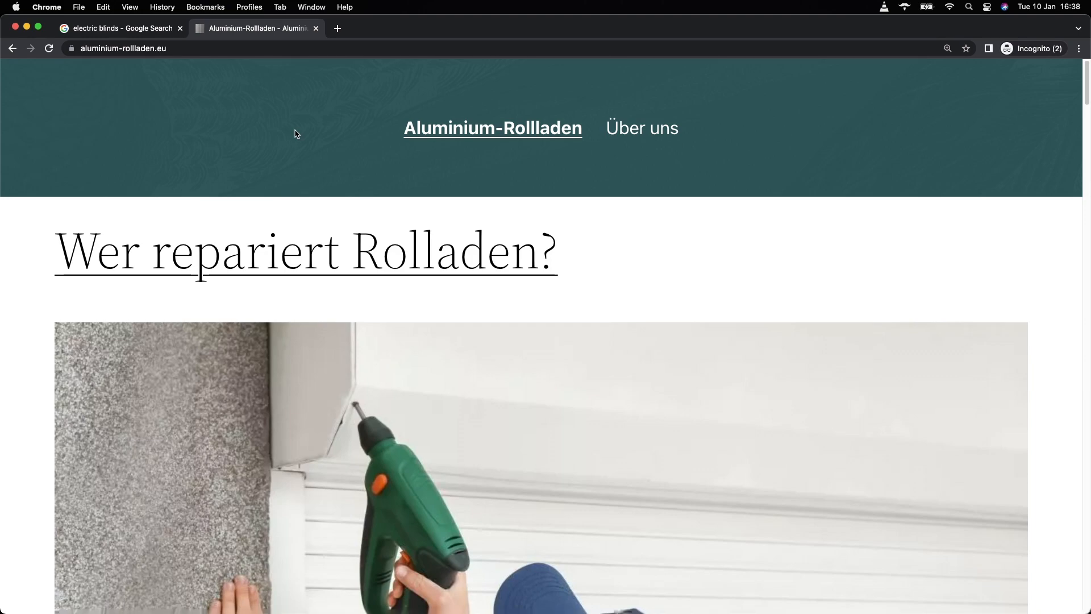
Check the home page and the post "Wer repariert Rolladen?" for redirects down to the footer, then follow the footer's Aluminium-Rollladen link
scroll(277, 231, down, 20)
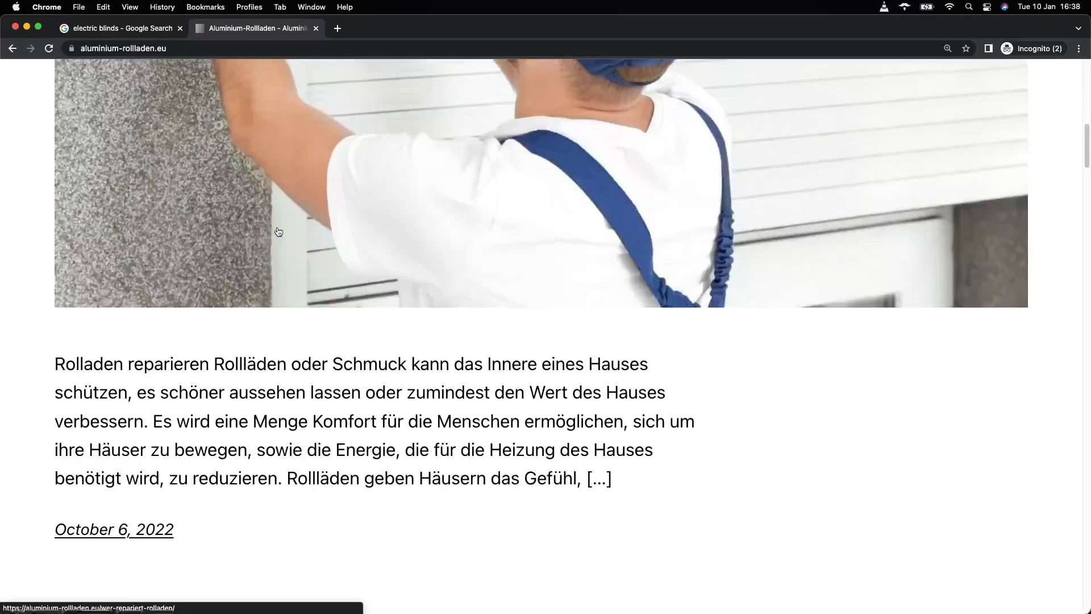
scroll(277, 231, up, 20)
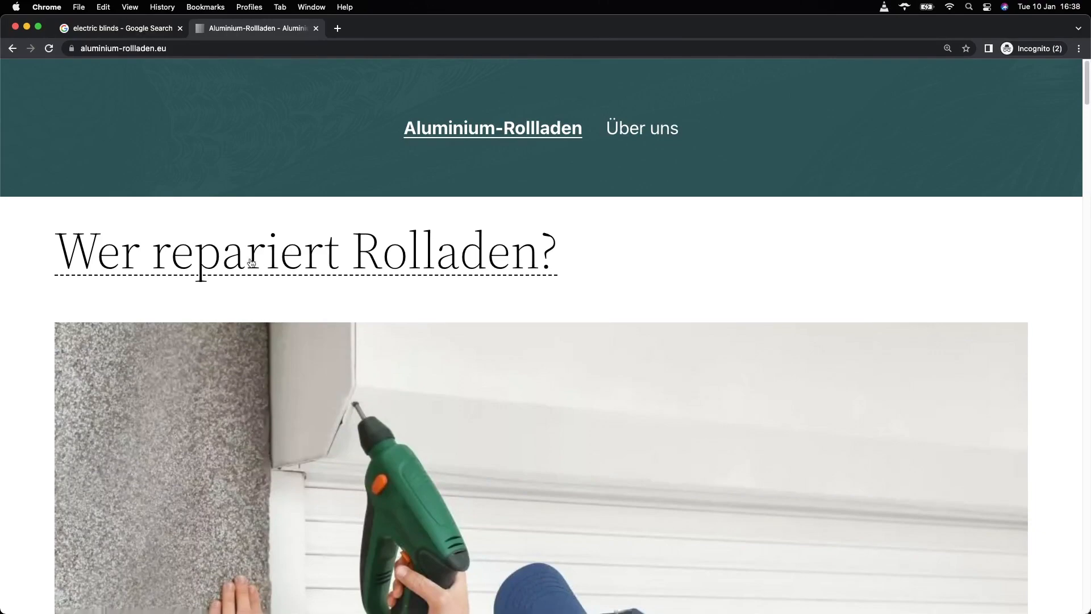
click(251, 262)
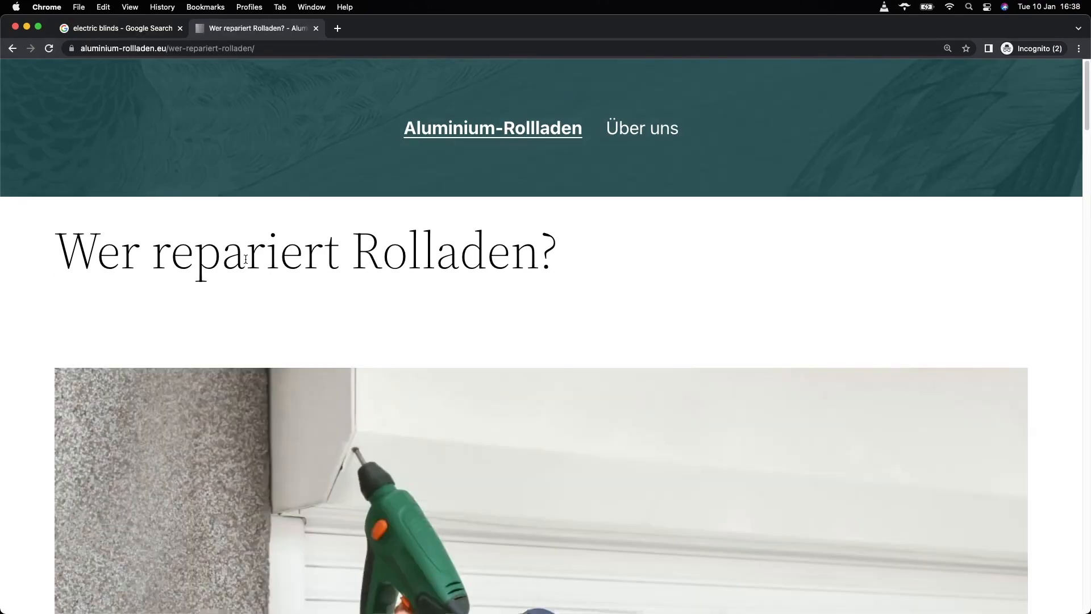
scroll(467, 334, down, 10)
scroll(455, 316, up, 3)
scroll(455, 317, down, 20)
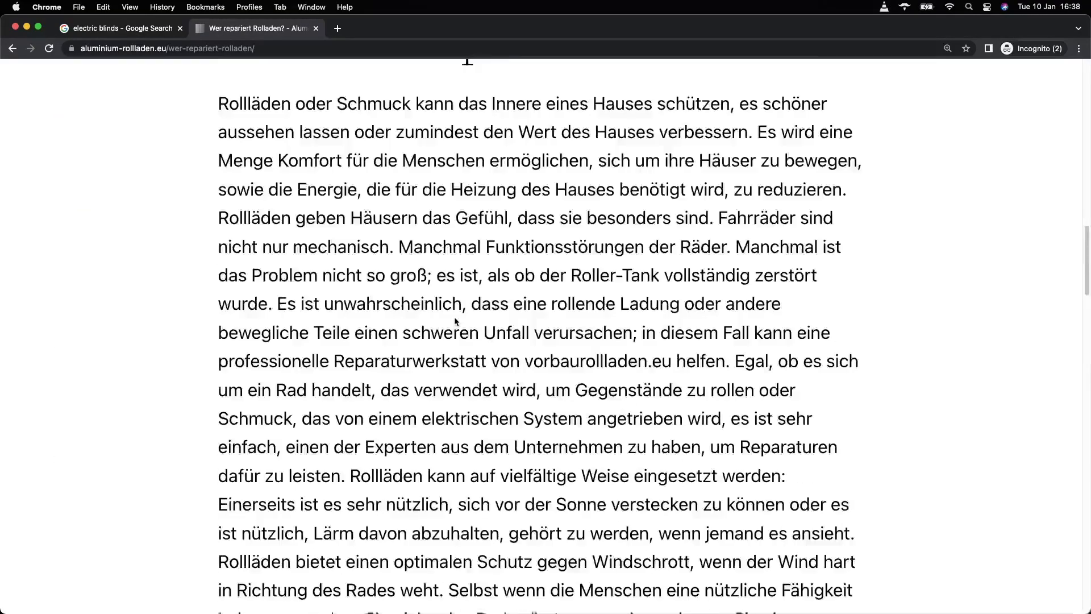
scroll(456, 321, down, 7)
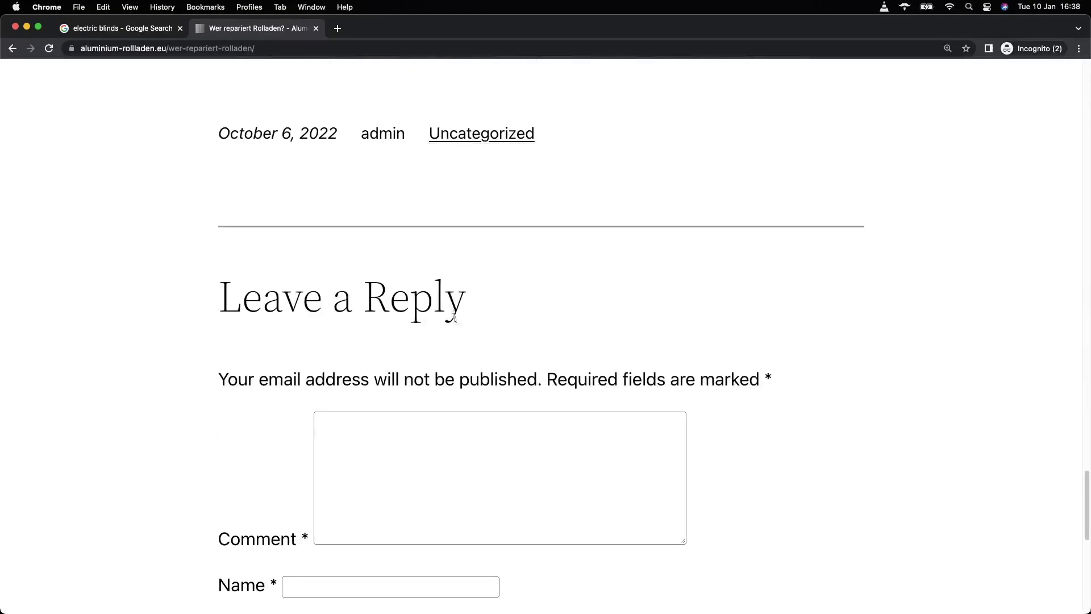
scroll(455, 317, down, 10)
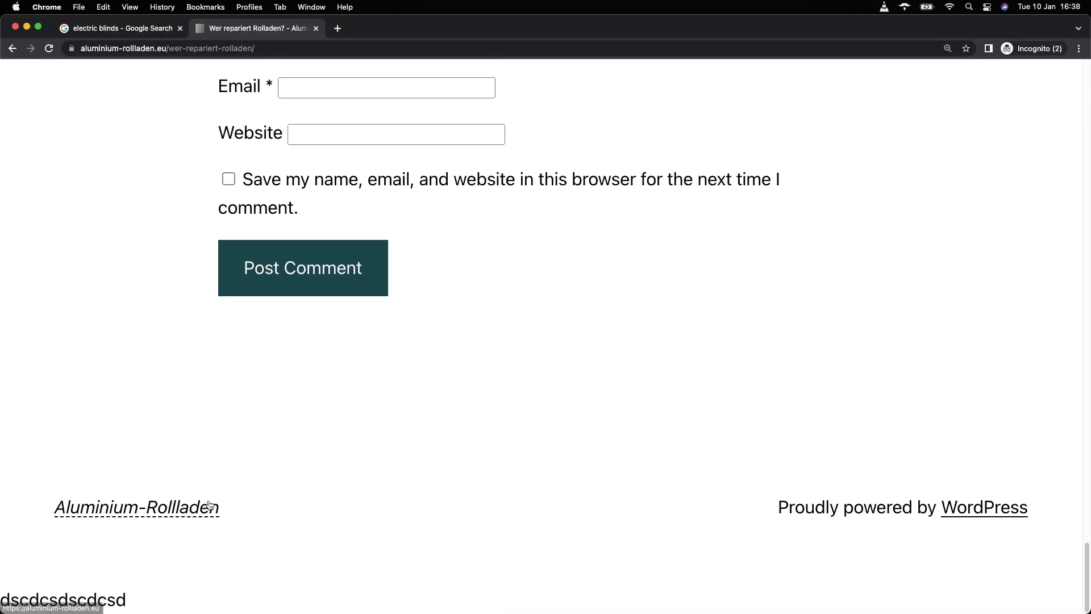
click(209, 505)
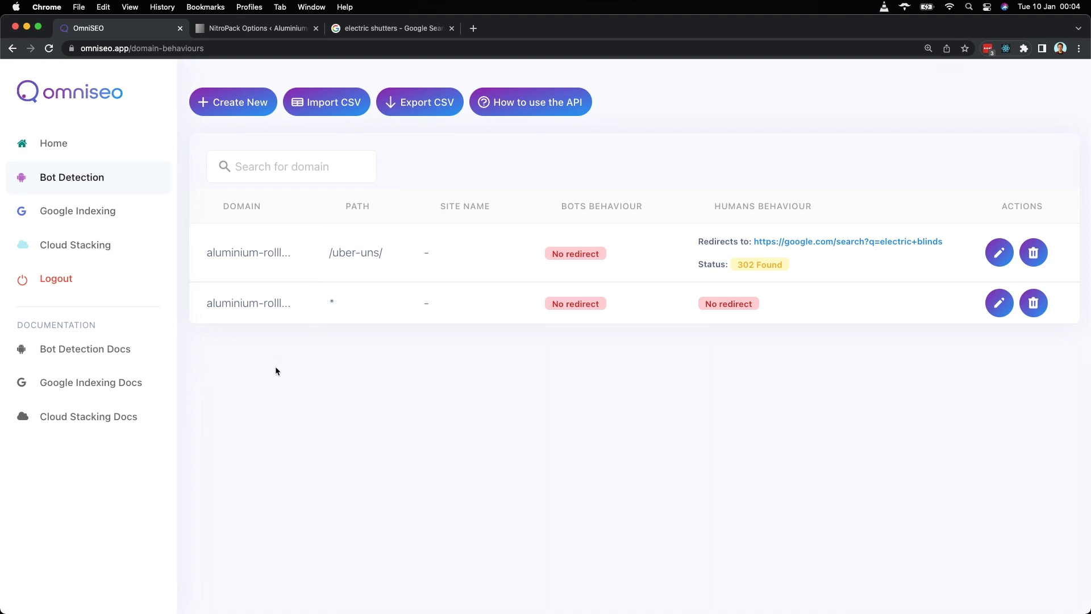
Export the domain behaviours as the CSV file domain_behaviours to Downloads and open it in Excel to inspect its header row
click(418, 101)
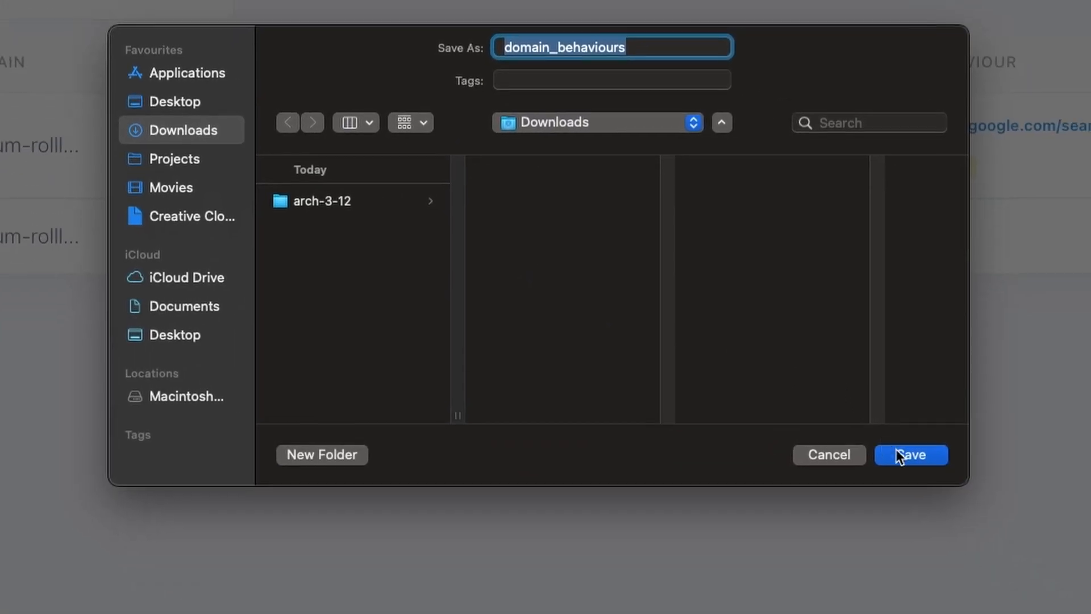
click(897, 450)
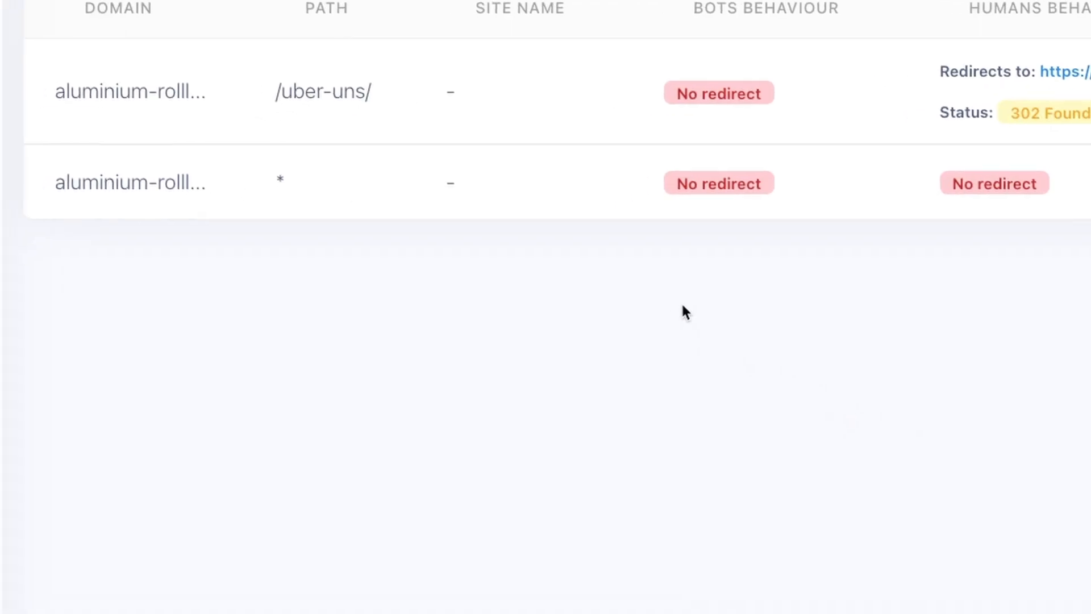
click(51, 611)
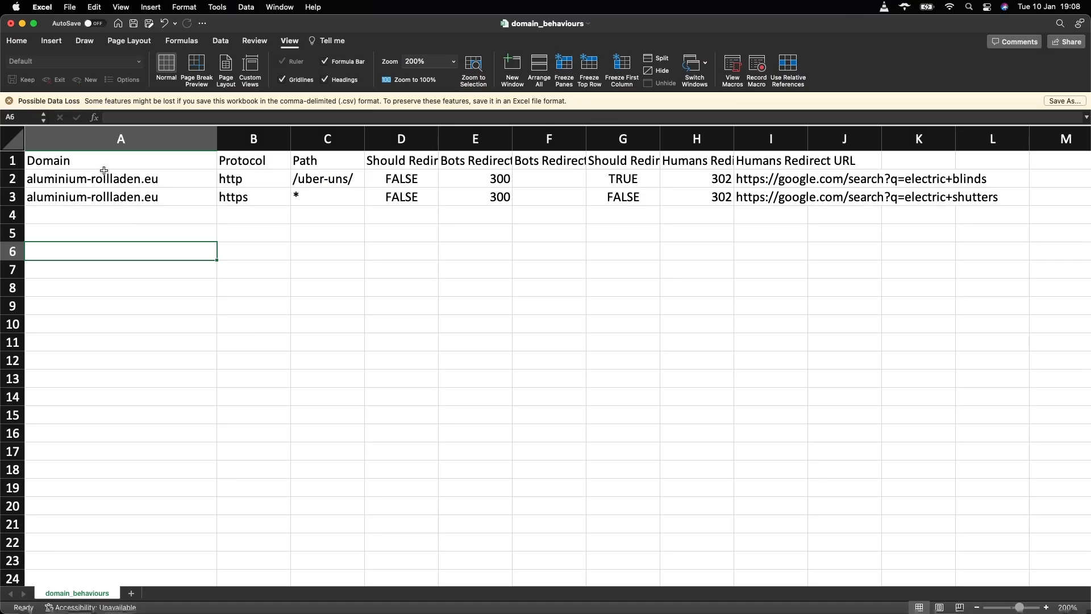
drag(102, 161, 854, 152)
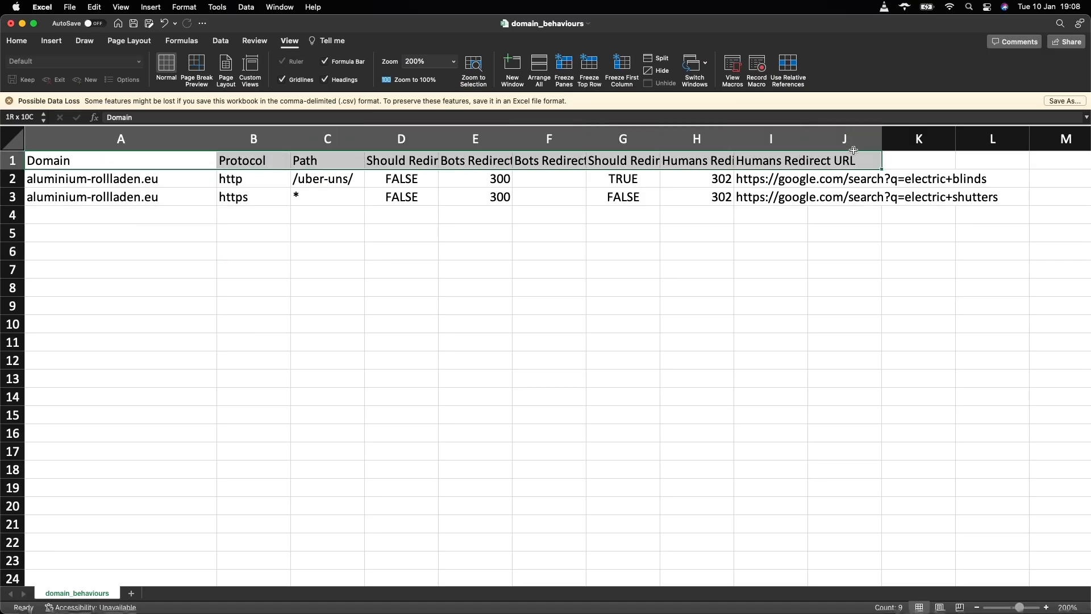